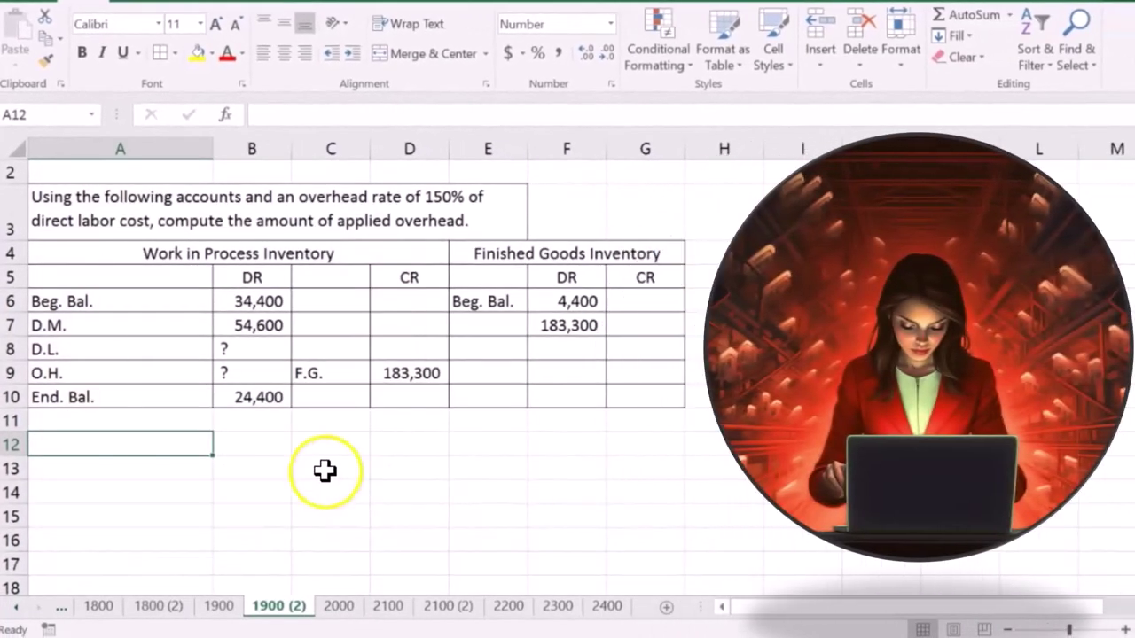
- Examine the Work in Process account's beginning balance, D.M., D.L., O.H., finished goods credit and ending balance
{"action": "left_click_drag", "start_coordinate": [149, 346], "coordinate": [224, 363]}
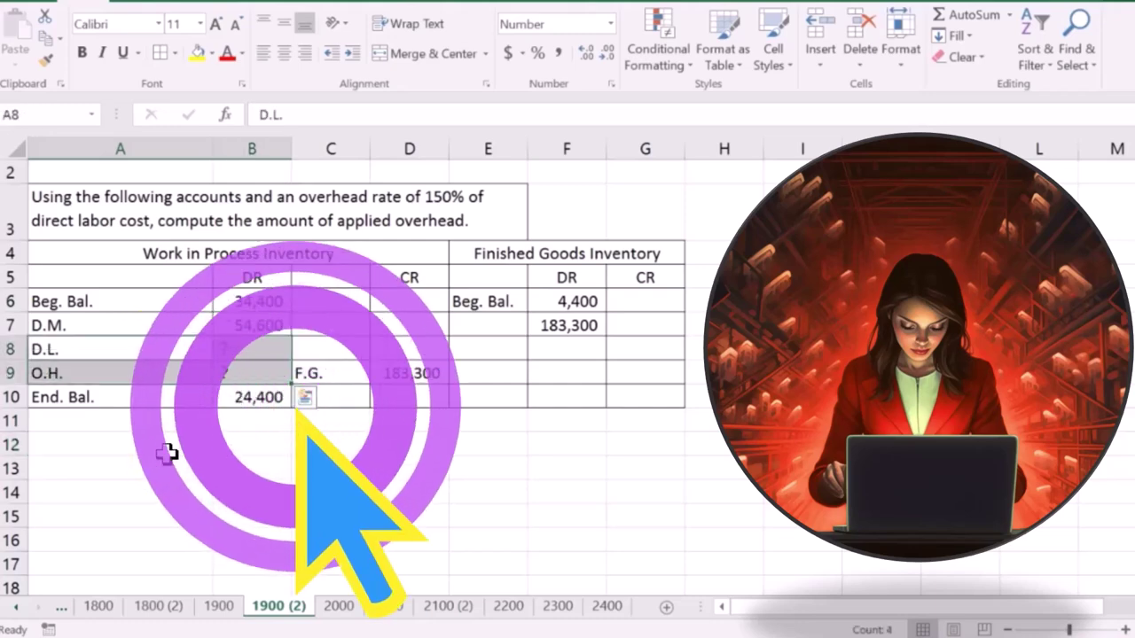
{"action": "left_click_drag", "start_coordinate": [240, 299], "coordinate": [239, 352]}
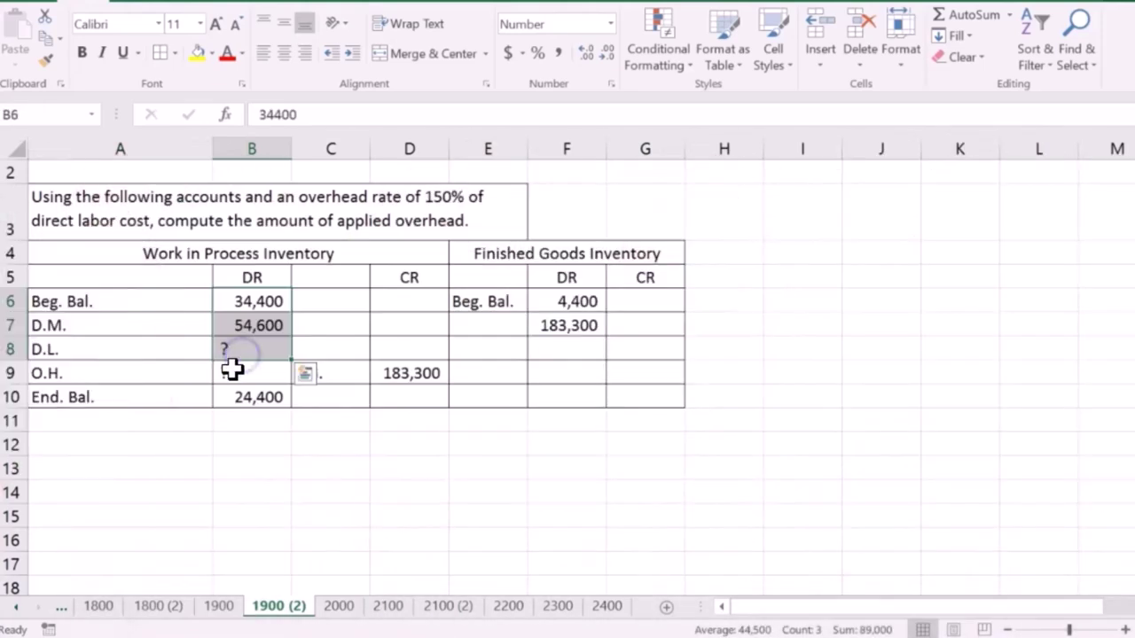
{"action": "left_click", "coordinate": [398, 374]}
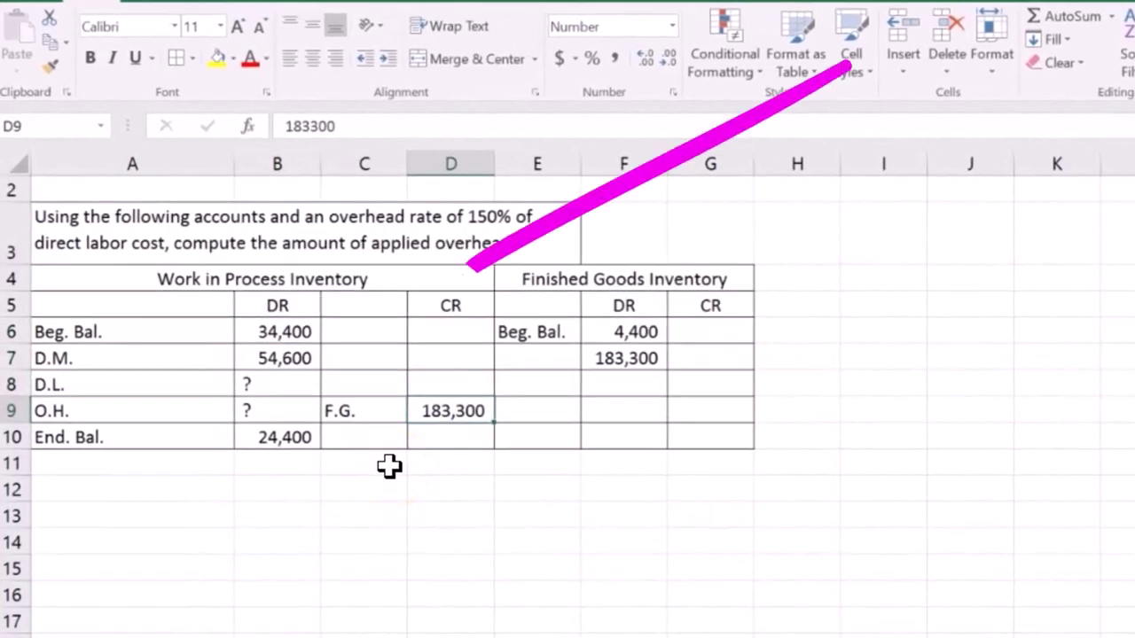
{"action": "left_click", "coordinate": [284, 436]}
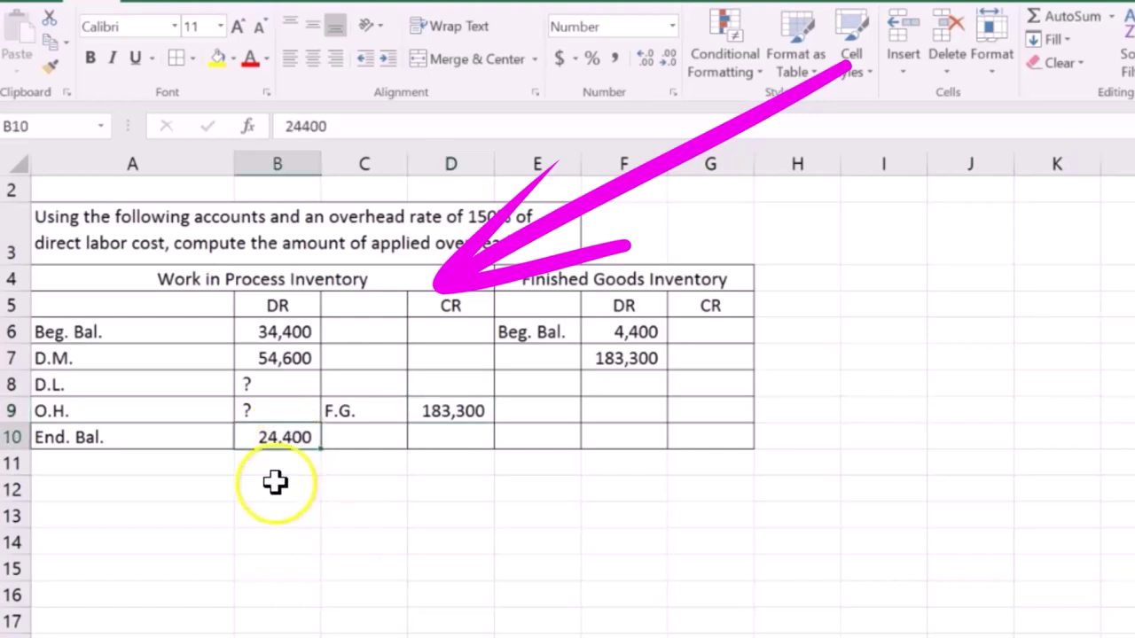
{"action": "left_click", "coordinate": [280, 335]}
{"action": "left_click", "coordinate": [275, 356]}
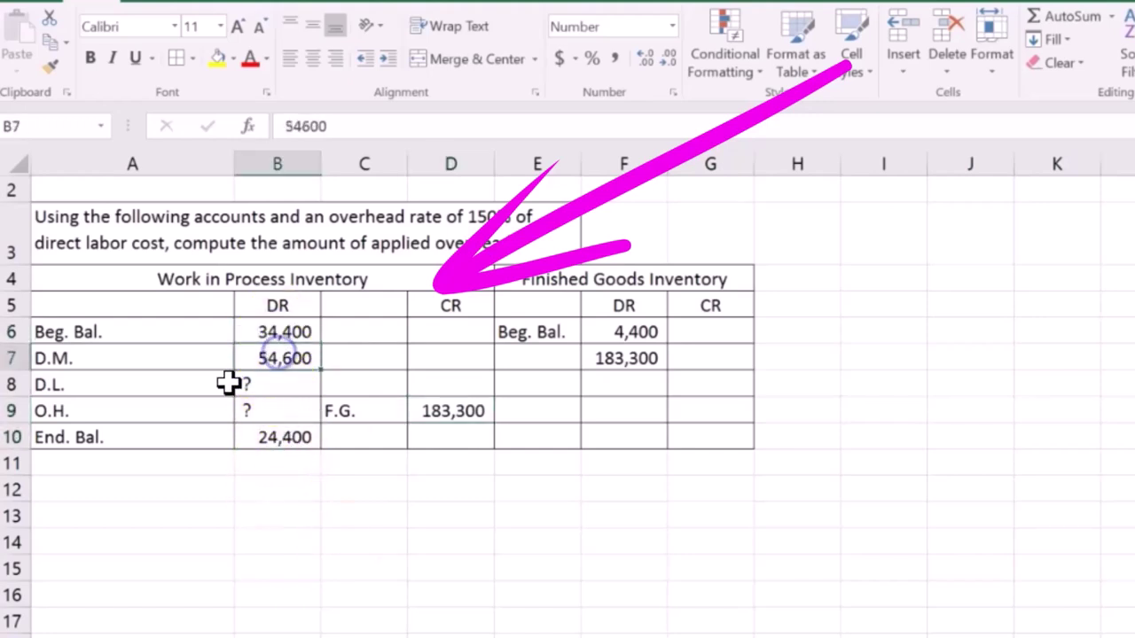
{"action": "left_click", "coordinate": [157, 386]}
{"action": "left_click", "coordinate": [153, 406]}
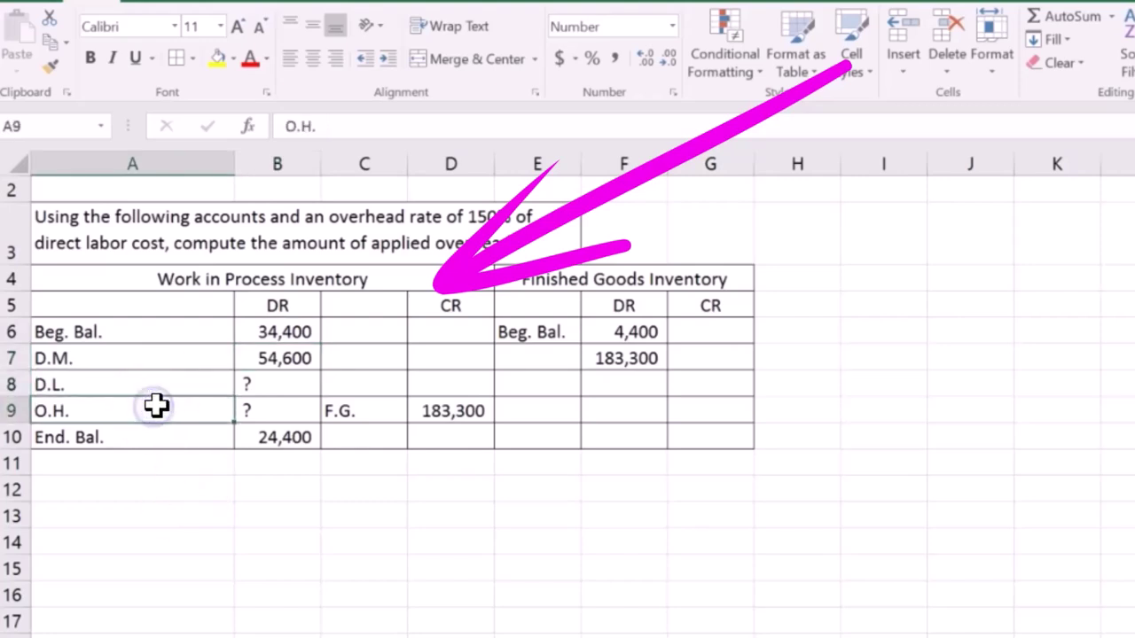
{"action": "left_click", "coordinate": [417, 407]}
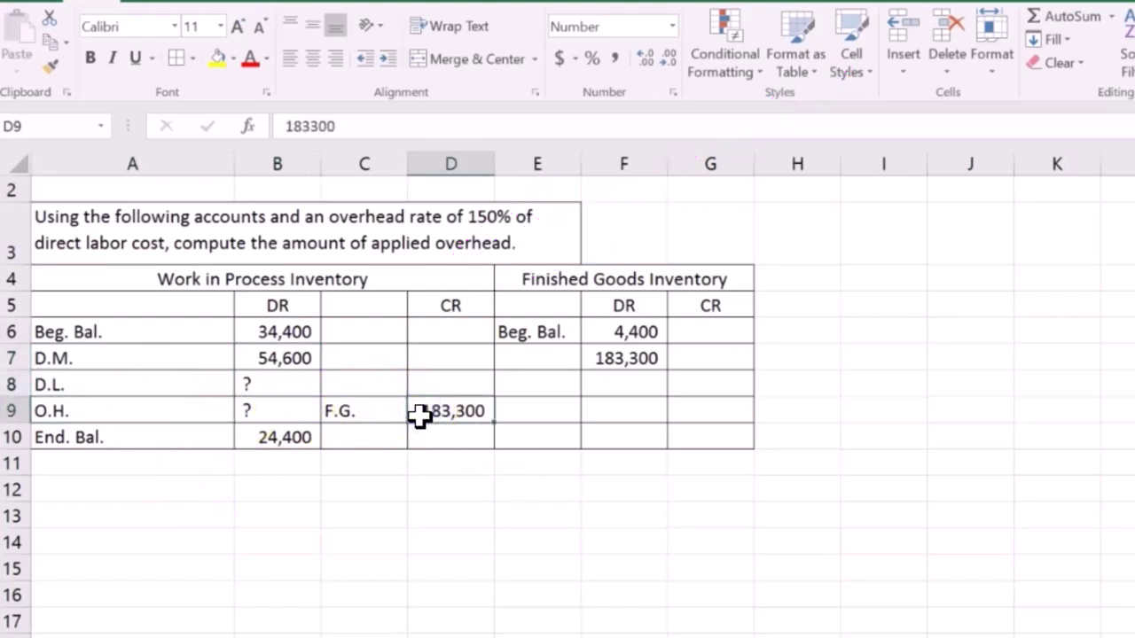
{"action": "left_click", "coordinate": [295, 435]}
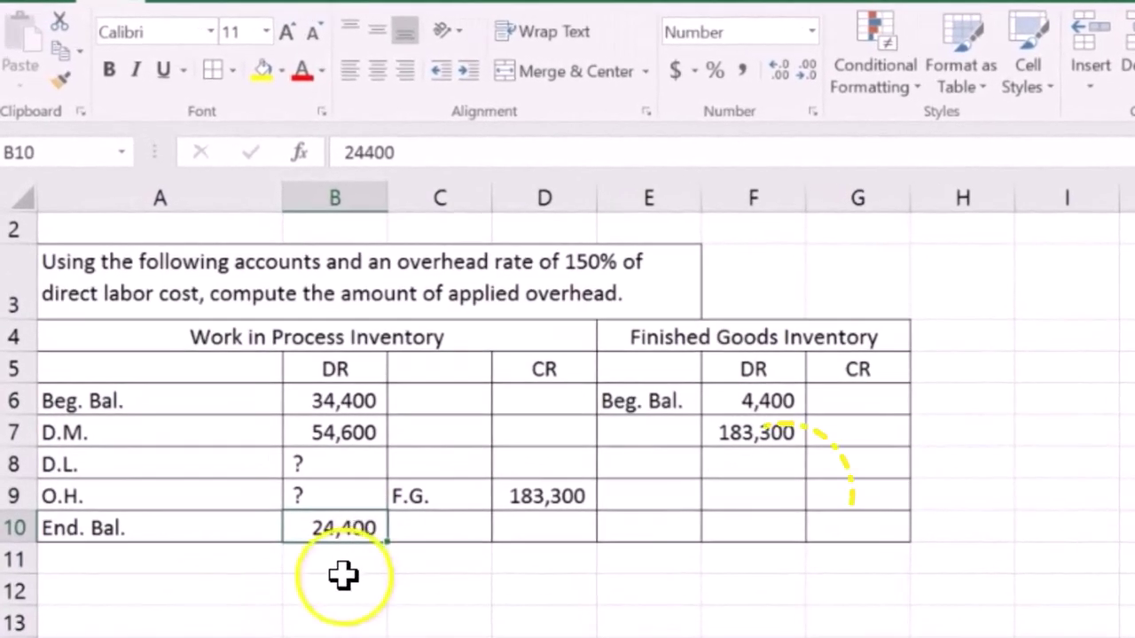
- Enter the account equation 34,400+54,600+DL+OH-183,300=24,400 as text in cell A12
{"action": "left_click", "coordinate": [191, 495]}
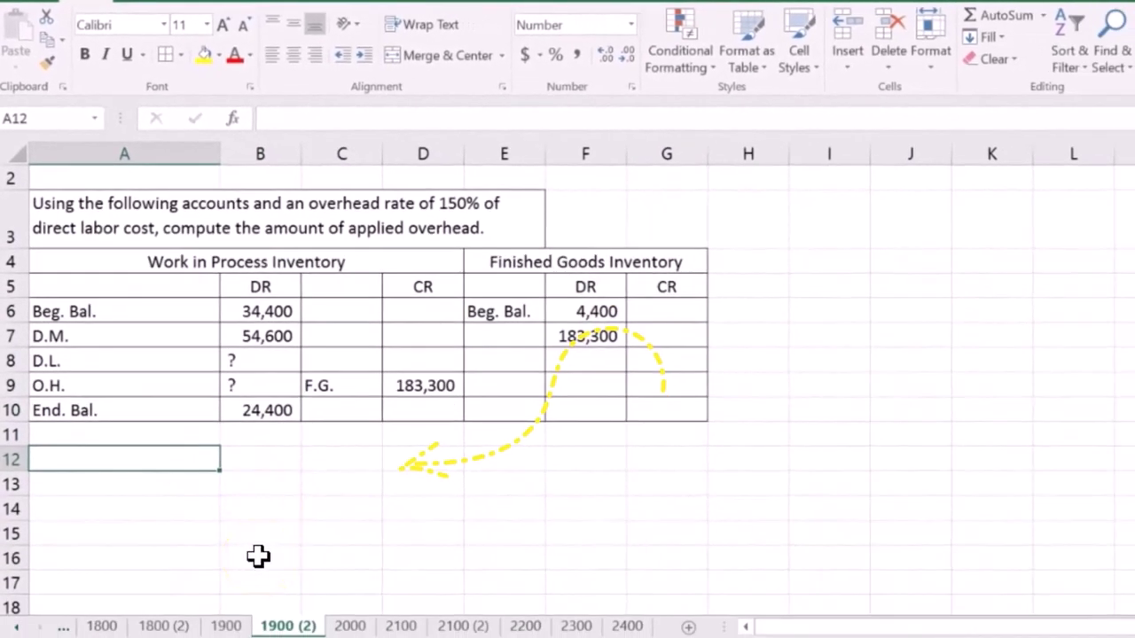
{"action": "type", "text": "'"}
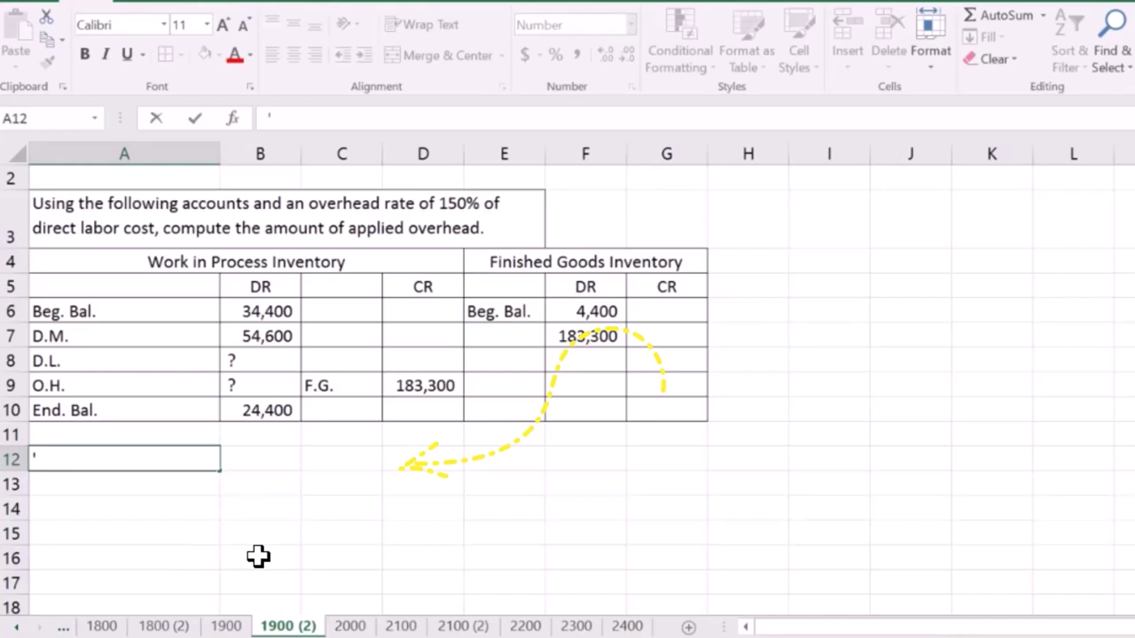
{"action": "type", "text": "34,400"}
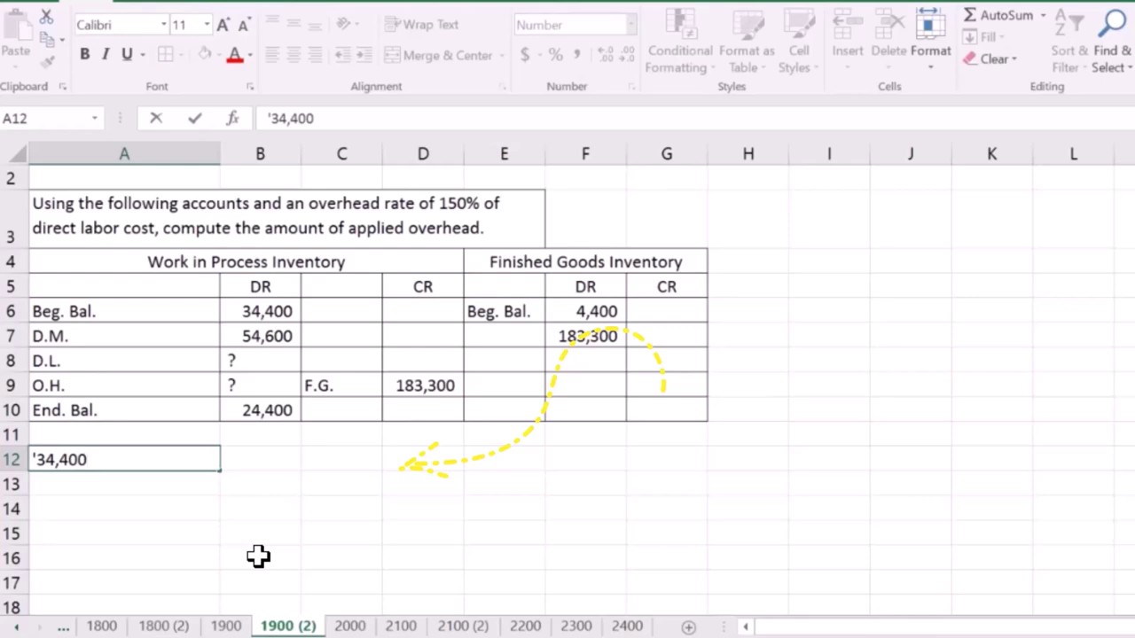
{"action": "type", "text": "+"}
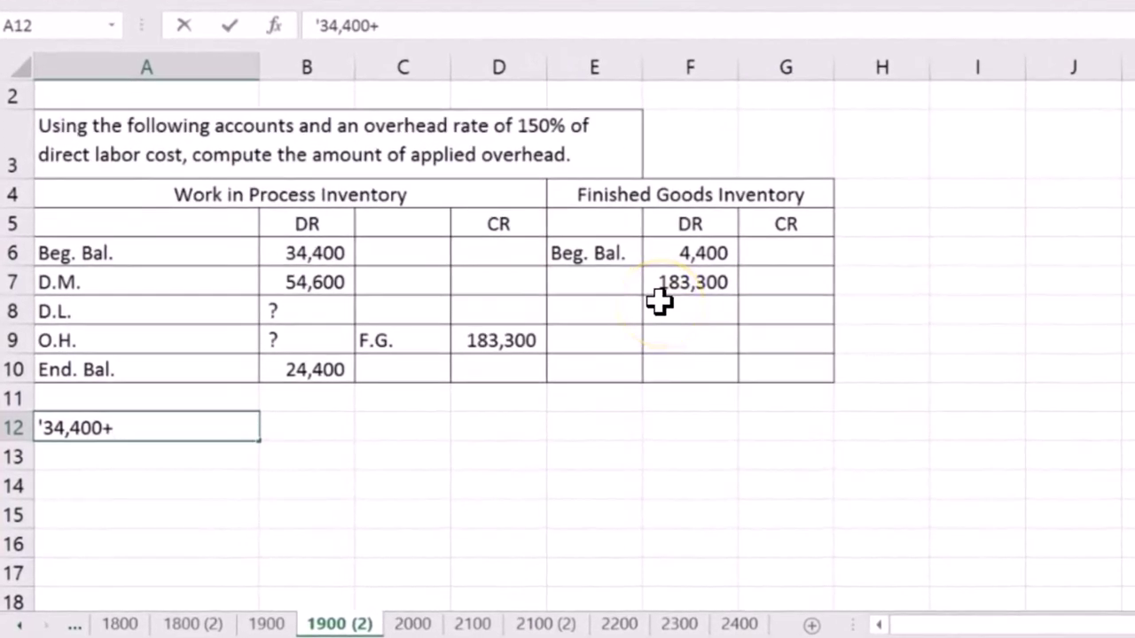
{"action": "type", "text": "54,600+"}
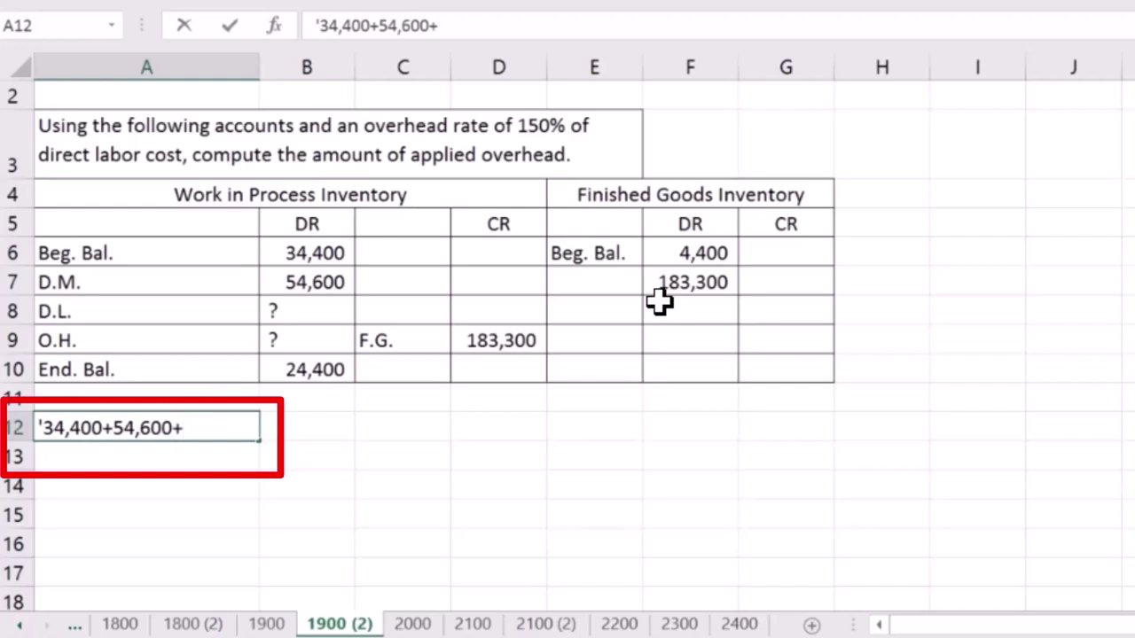
{"action": "type", "text": "DL+"}
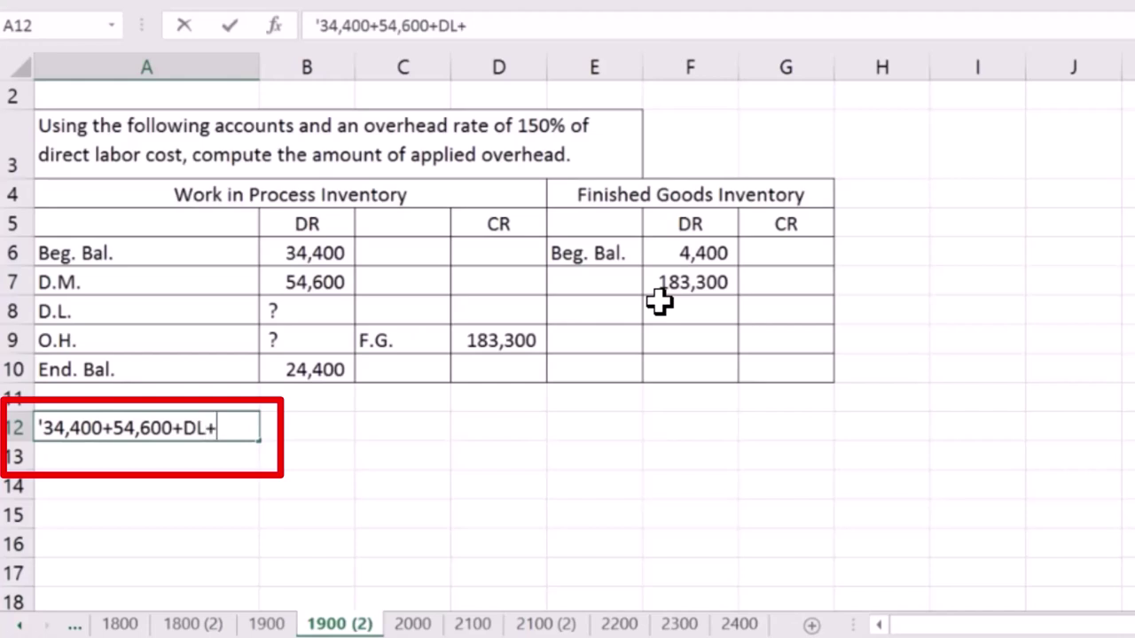
{"action": "type", "text": "OH-"}
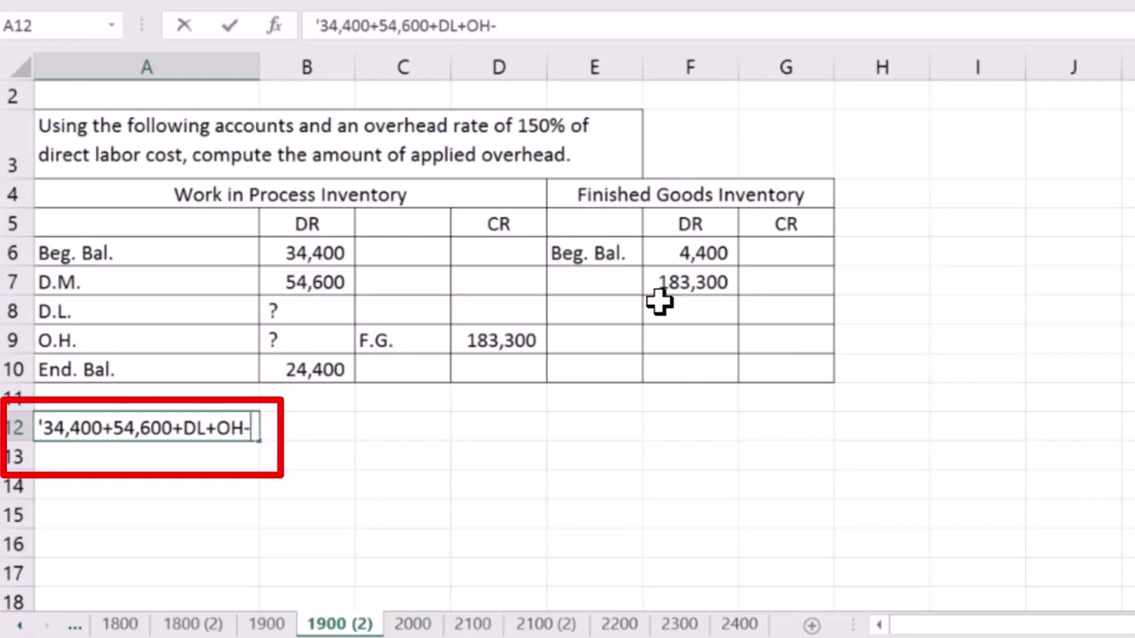
{"action": "type", "text": "183"}
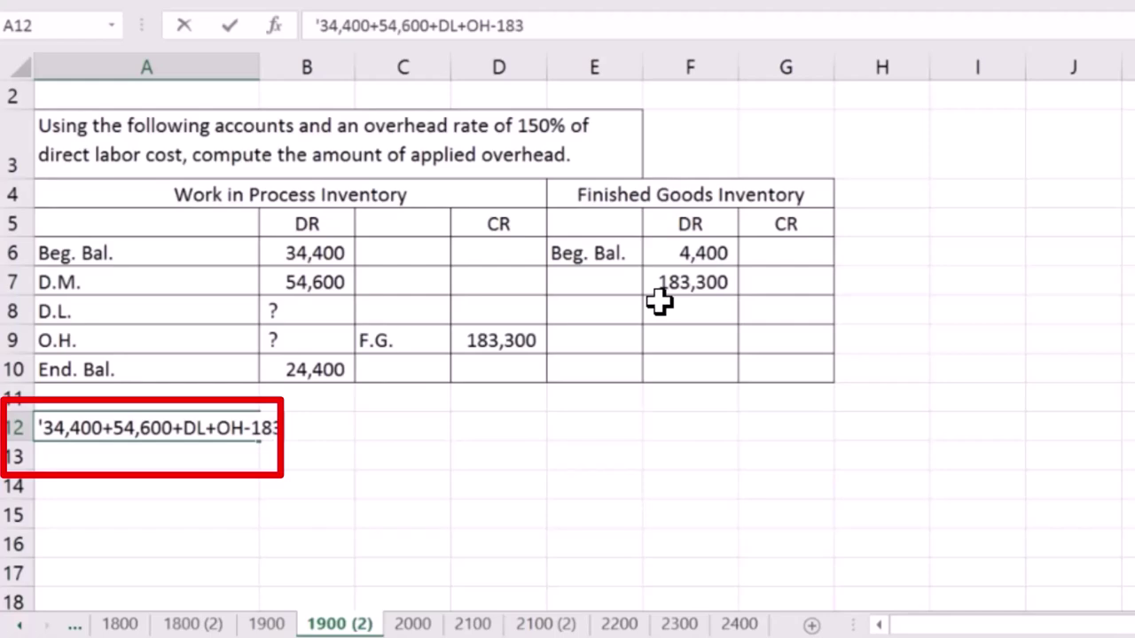
{"action": "type", "text": ","}
{"action": "type", "text": "300"}
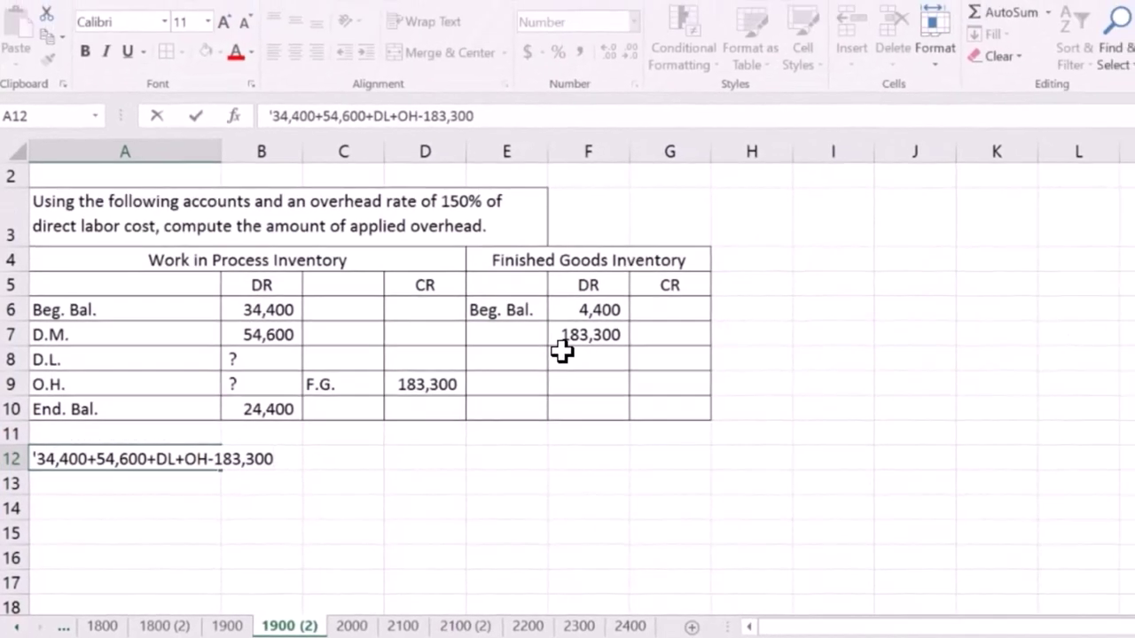
{"action": "type", "text": "=24"}
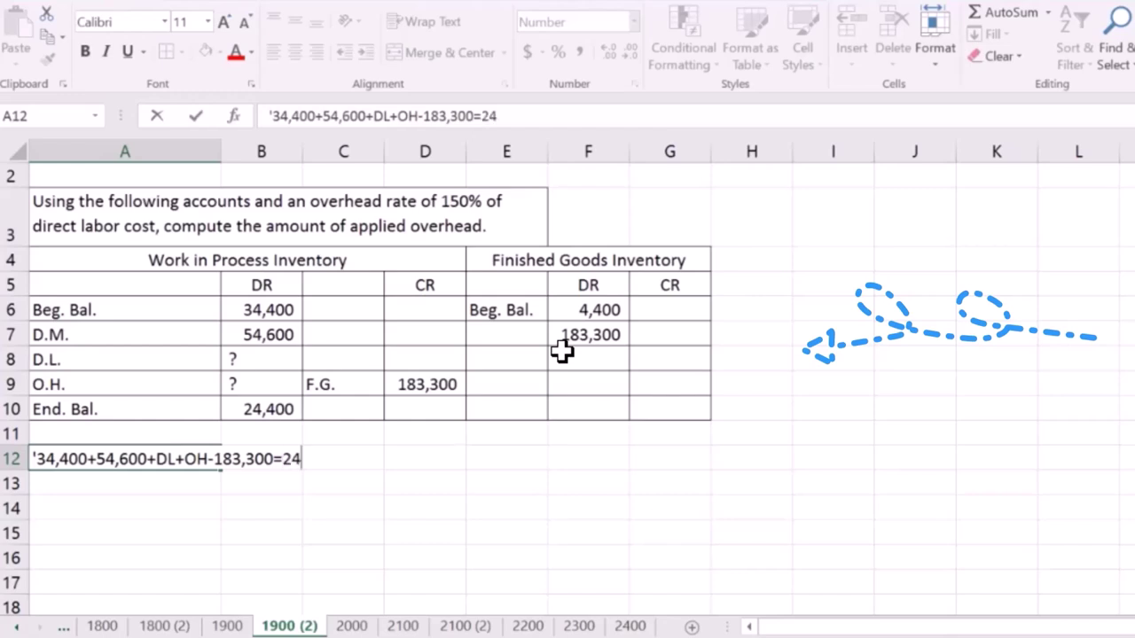
{"action": "type", "text": ",400"}
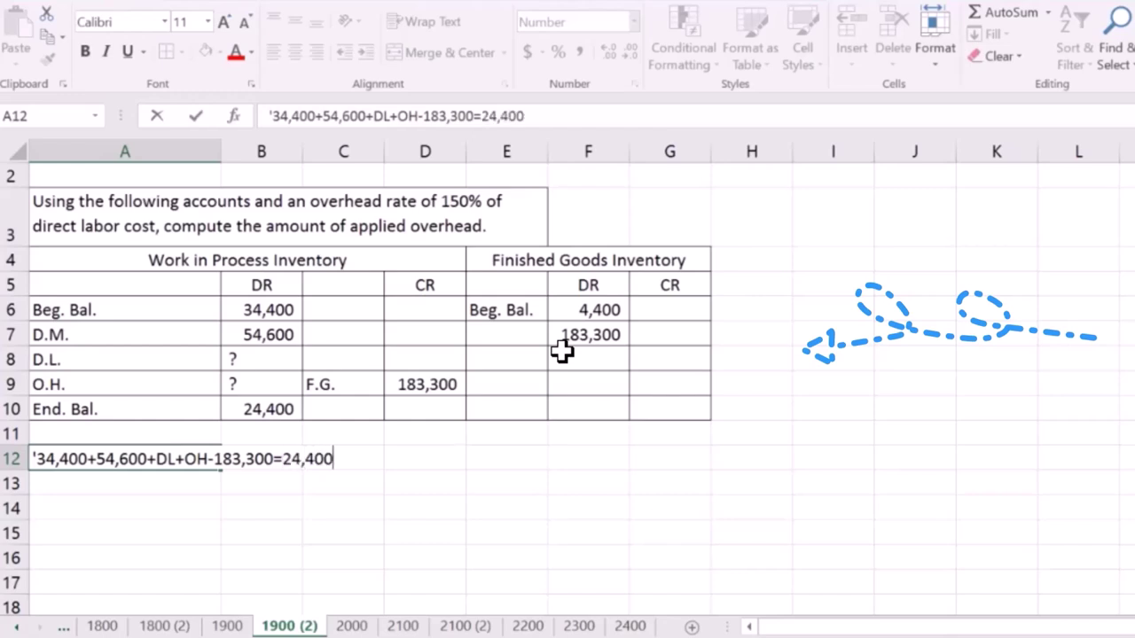
{"action": "key", "text": "Return"}
{"action": "key", "text": "Return"}
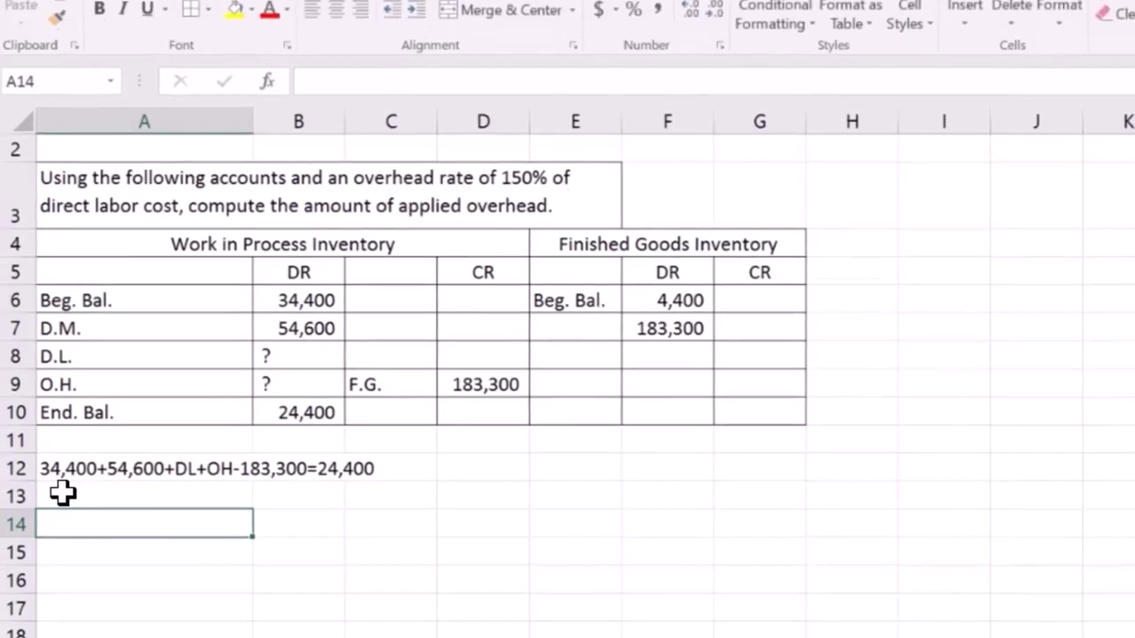
- Write the offsetting terms -34,400-54,600 and +183,300 in cell A13, spaced out beneath the equation's left side
{"action": "left_click", "coordinate": [58, 461]}
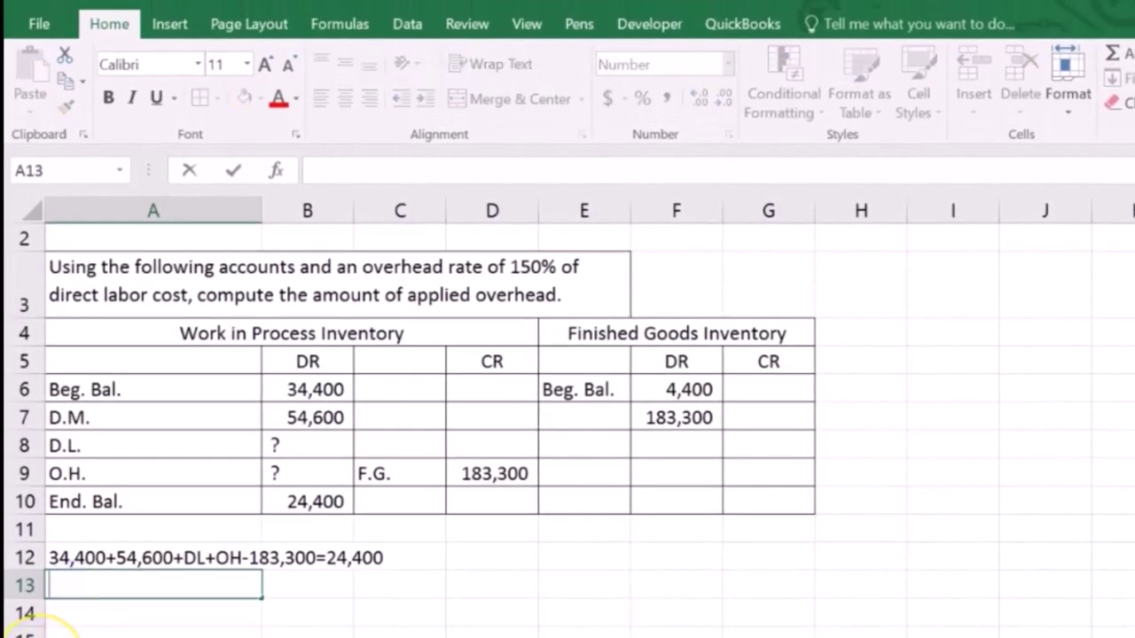
{"action": "type", "text": "-3"}
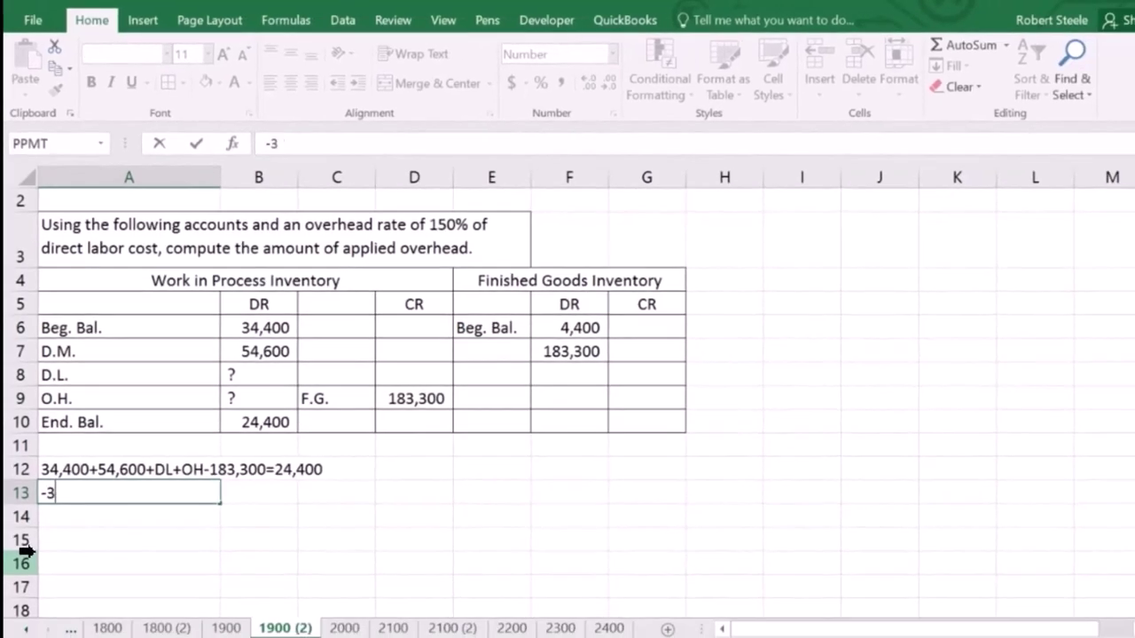
{"action": "type", "text": "4,40"}
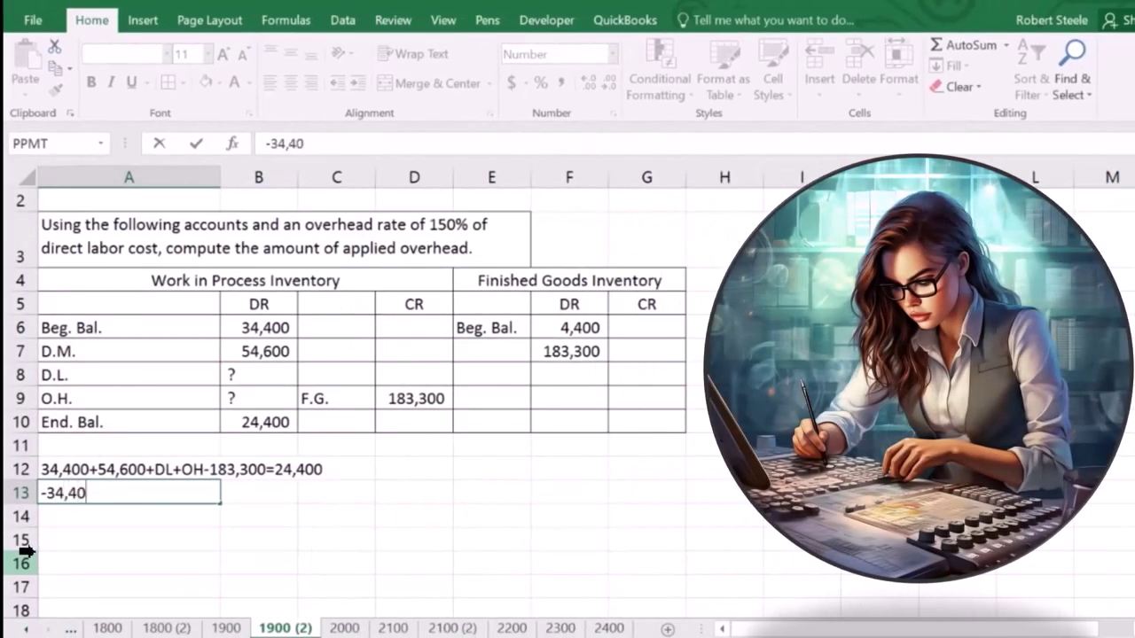
{"action": "type", "text": "0-54,600"}
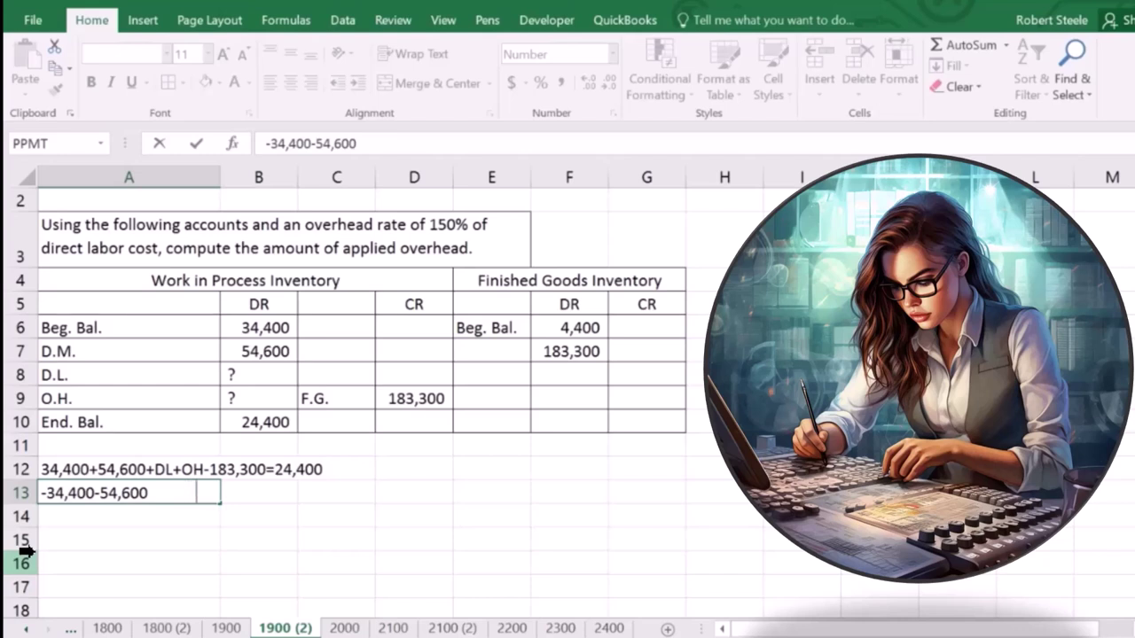
{"action": "type", "text": "+183"}
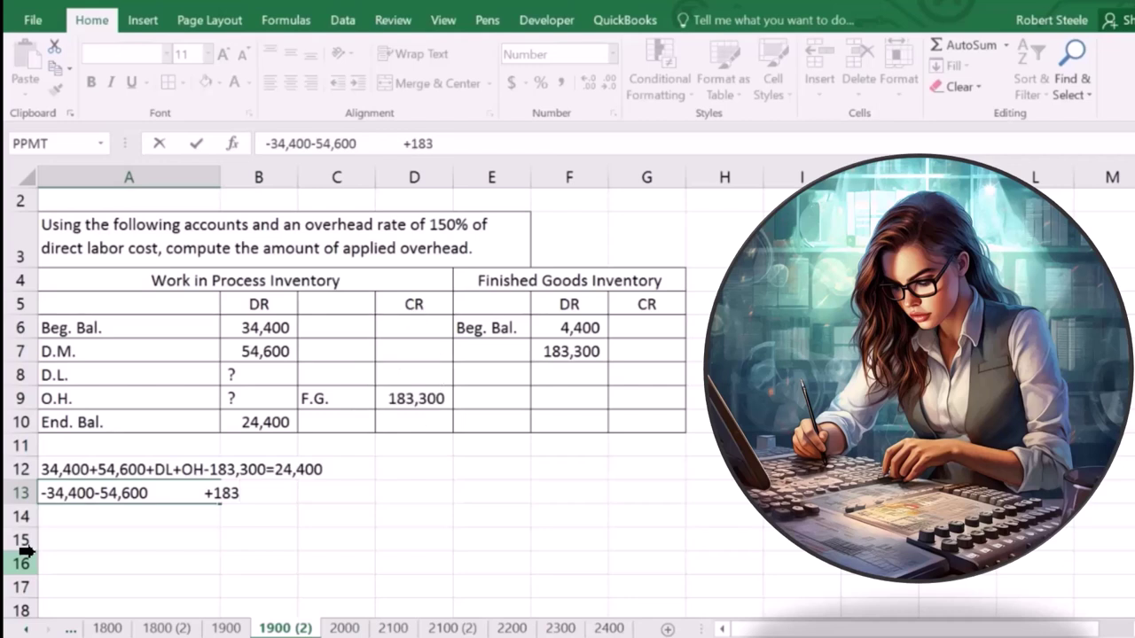
{"action": "type", "text": ",300"}
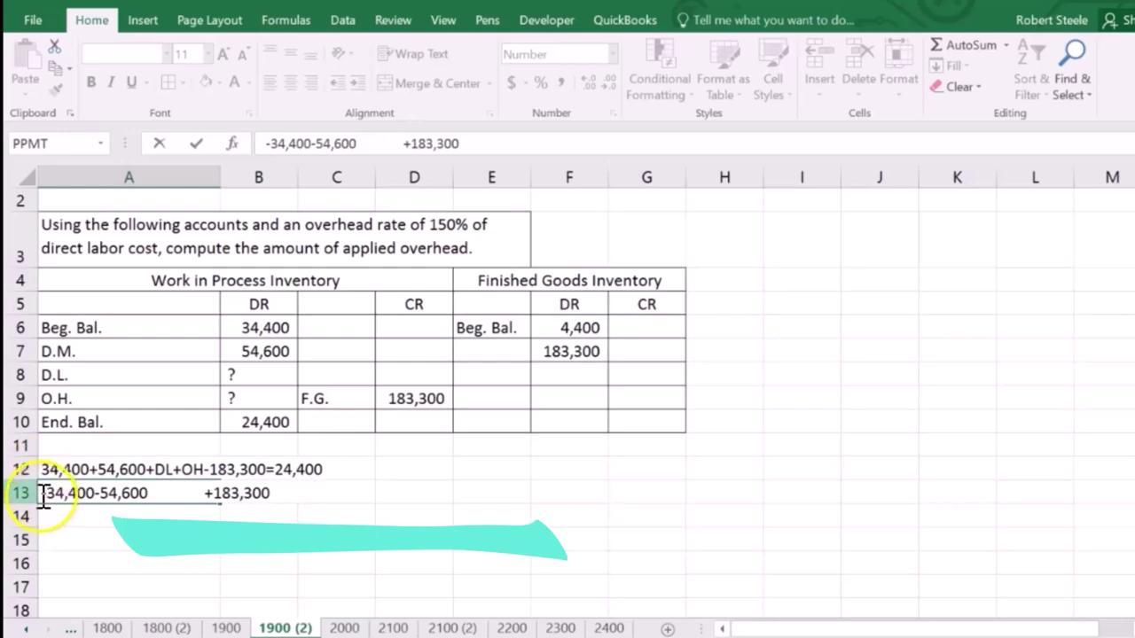
- Duplicate the terms -34,400-54,600 +183,300 further along in cell A13 for the equation's other side, dismissing the formula correction
{"action": "mouse_move", "coordinate": [42, 498]}
{"action": "left_mouse_down"}
{"action": "mouse_move", "coordinate": [304, 499]}
{"action": "mouse_move", "coordinate": [271, 499]}
{"action": "left_mouse_up"}
{"action": "key", "text": "ctrl+c"}
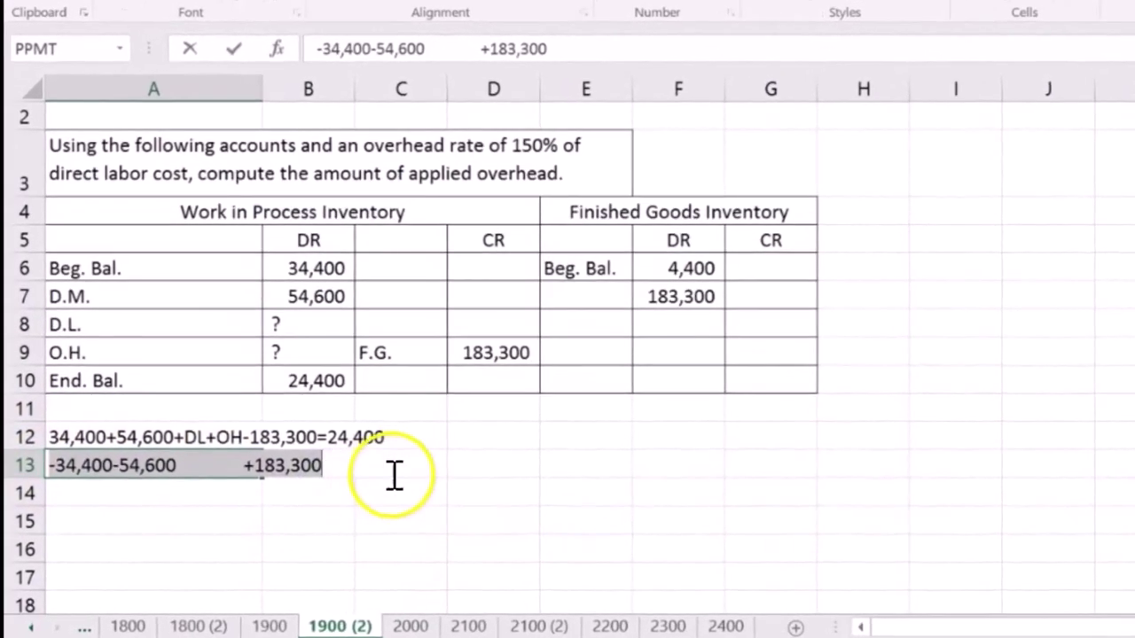
{"action": "left_click", "coordinate": [330, 497]}
{"action": "key", "text": "ctrl+v"}
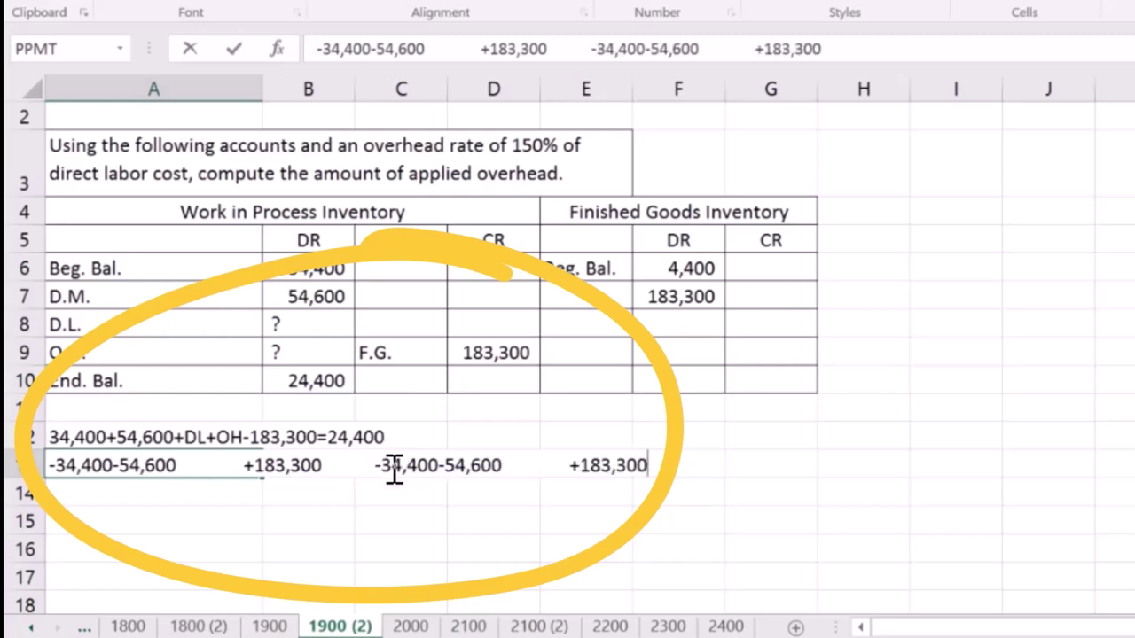
{"action": "key", "text": "Return"}
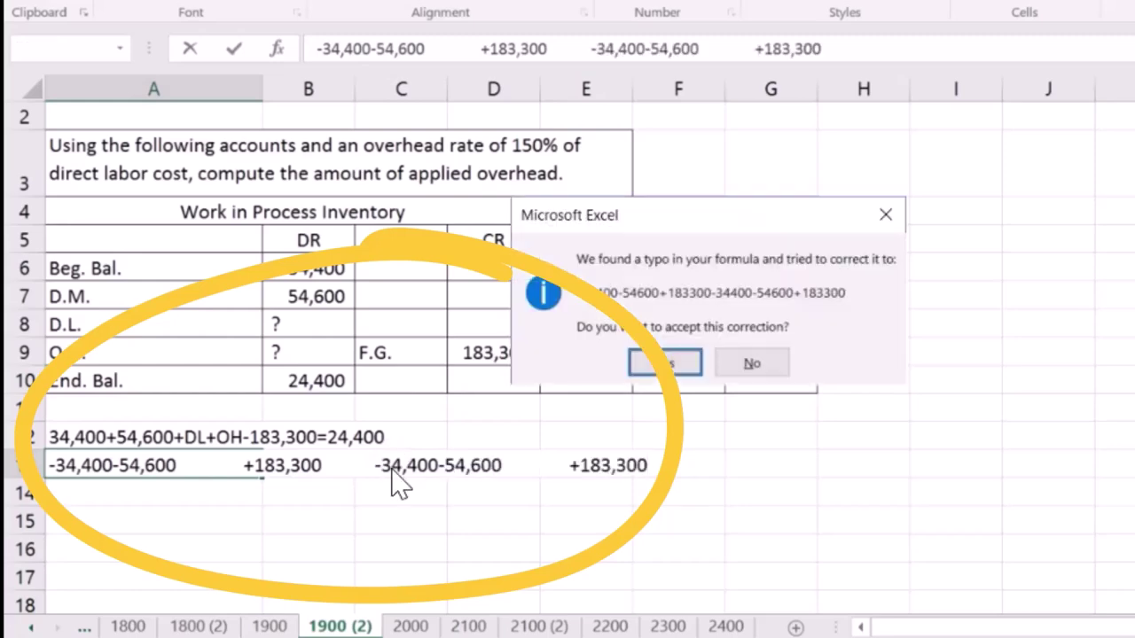
{"action": "left_click", "coordinate": [886, 215]}
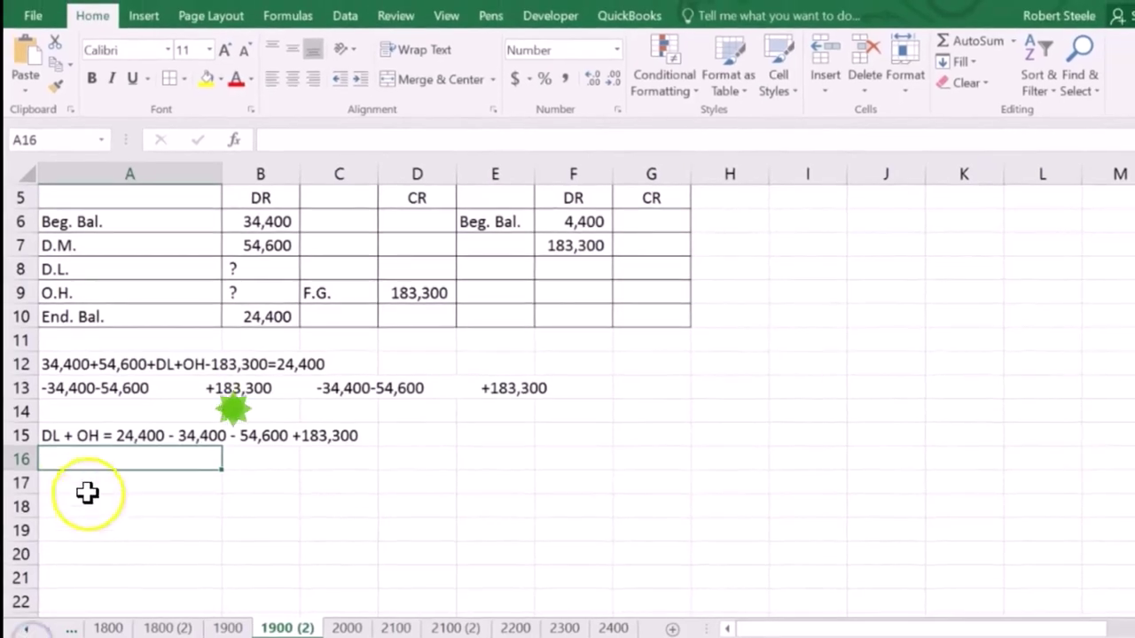
{"action": "left_click", "coordinate": [85, 490]}
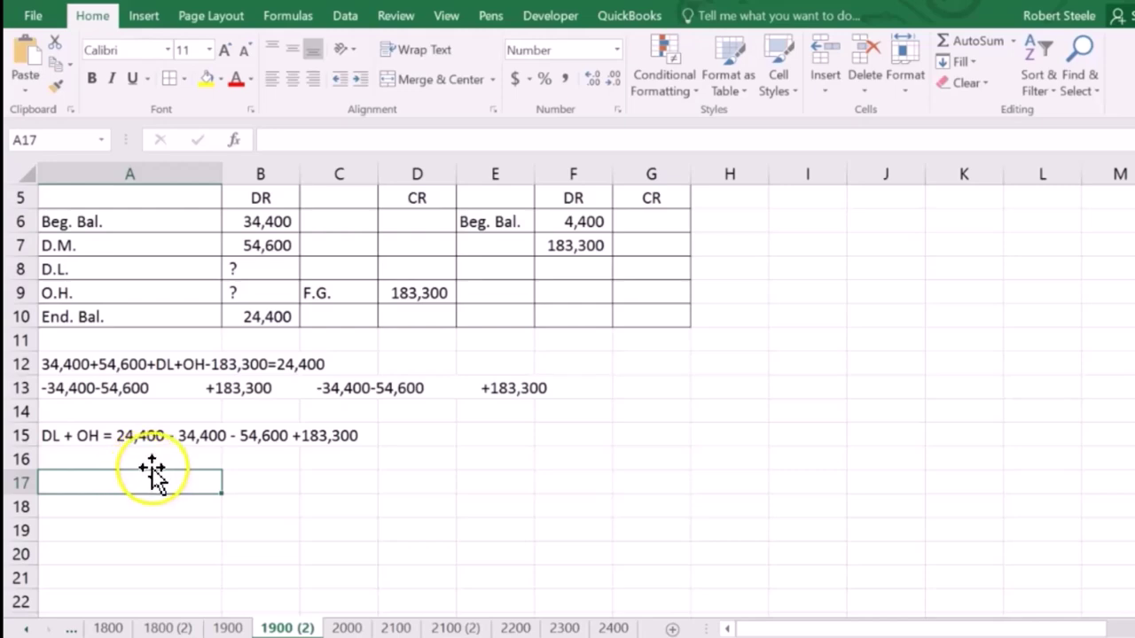
{"action": "key", "text": "XF86Calculator"}
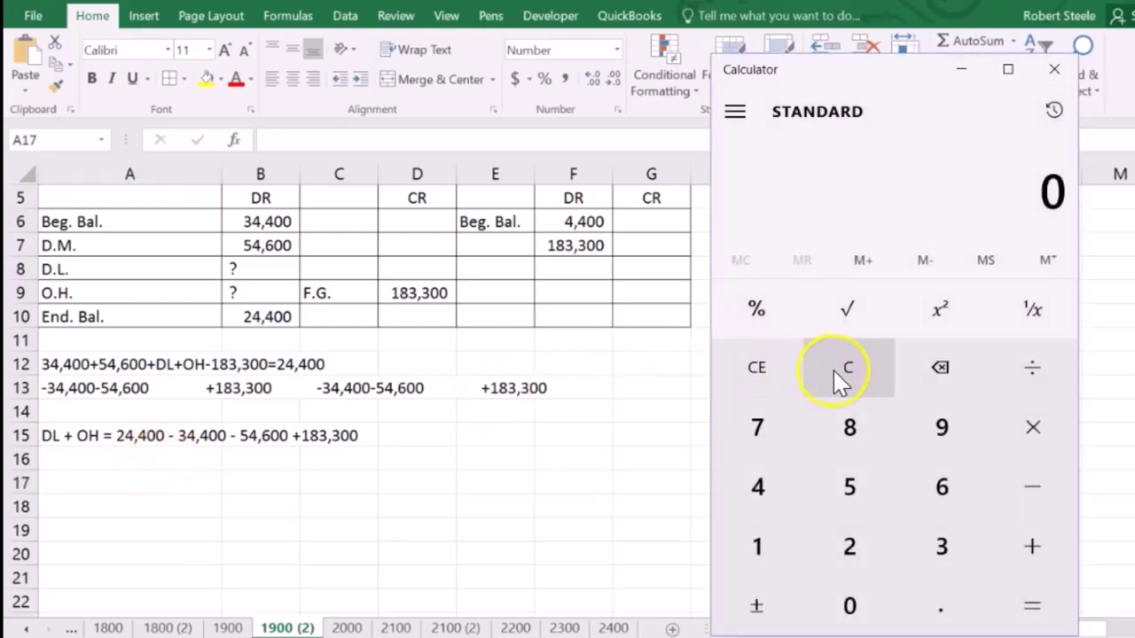
{"action": "type", "text": "244"}
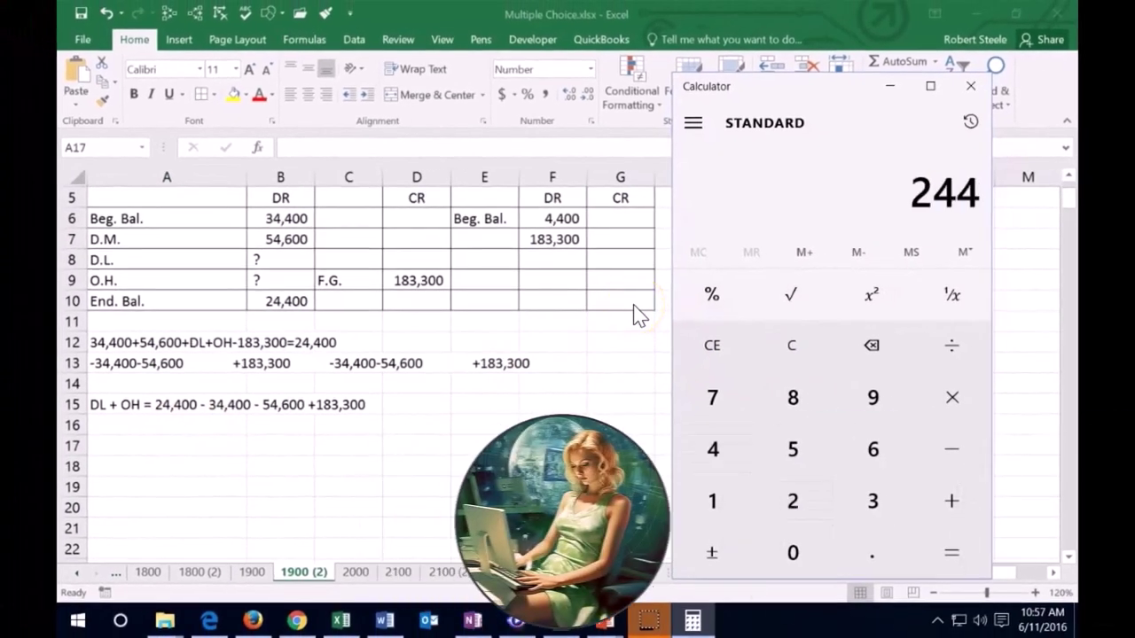
{"action": "type", "text": "00-34400"}
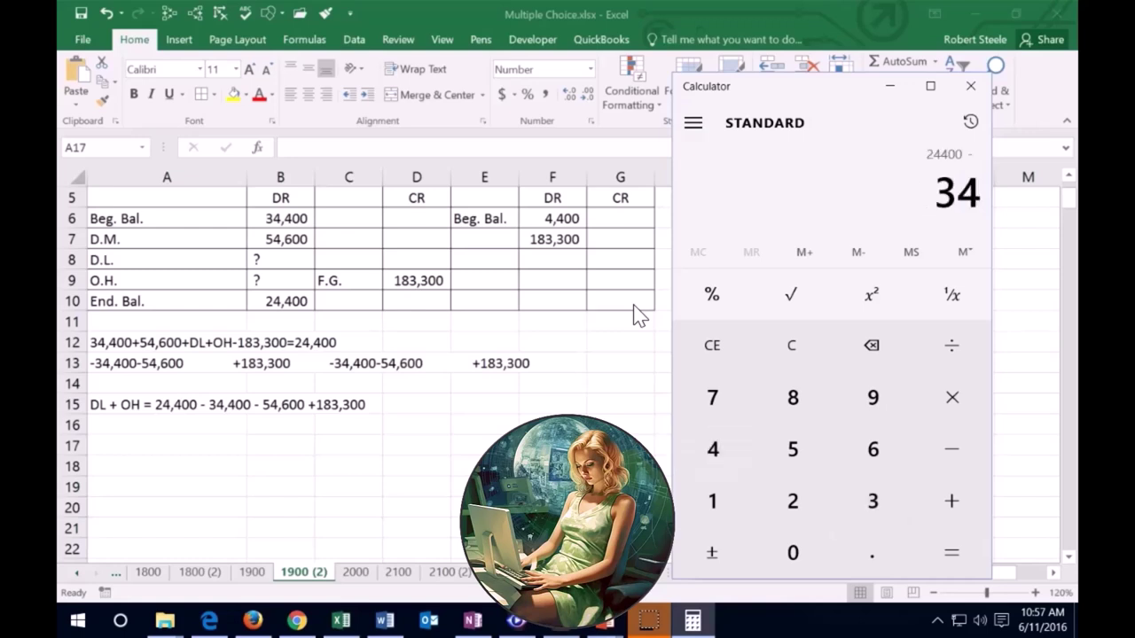
{"action": "type", "text": "-54600+18330"}
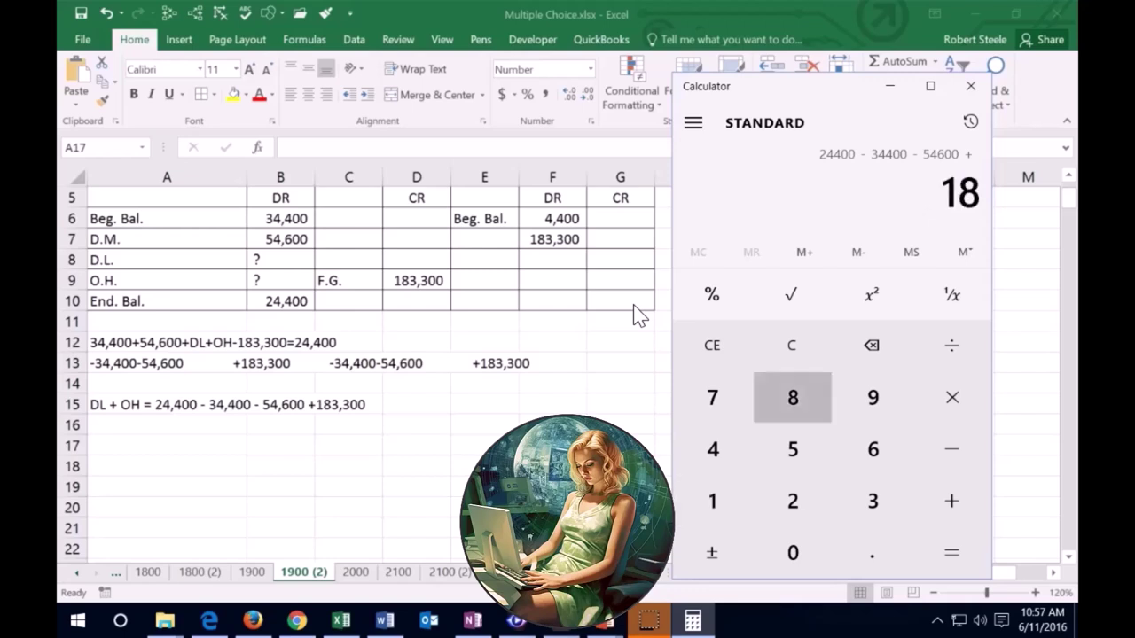
{"action": "type", "text": "00"}
{"action": "key", "text": "Return"}
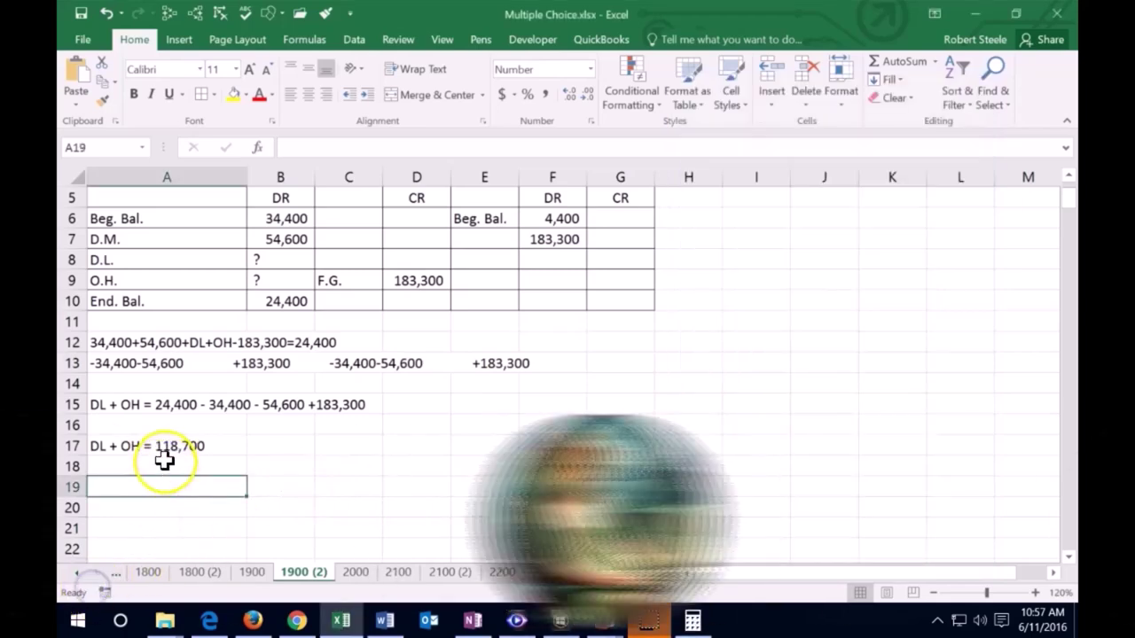
- Enter the equation DL + DL*1.5 = 118,700 as text in cell A19, replacing OH with 150% of direct labor
{"action": "left_click", "coordinate": [166, 445]}
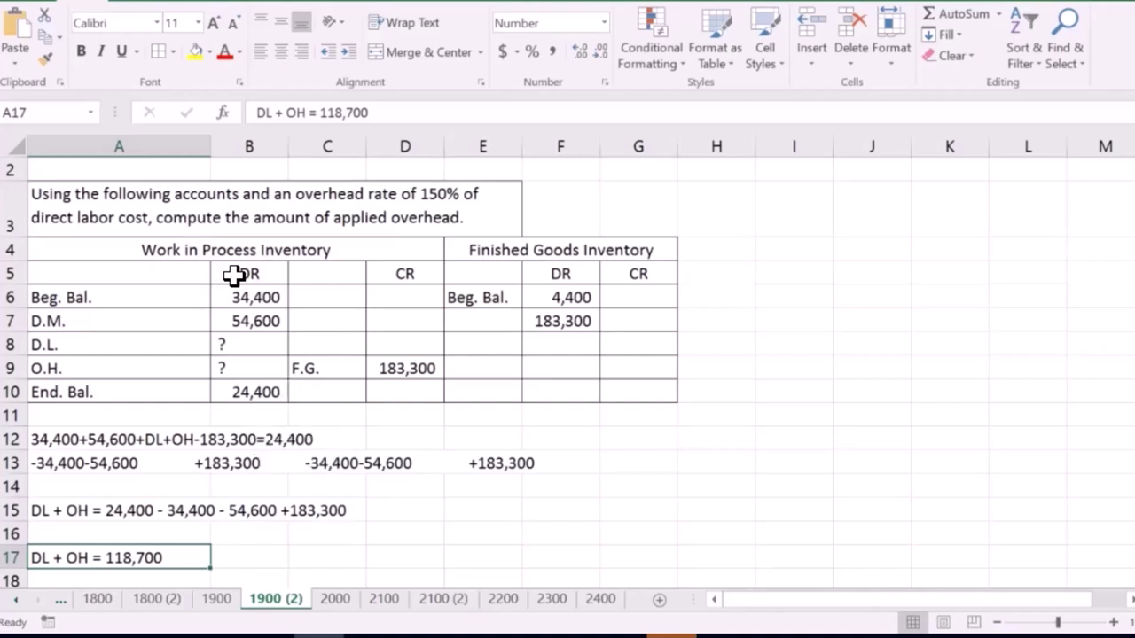
{"action": "scroll", "coordinate": [234, 276], "scroll_direction": "down", "scroll_amount": 1}
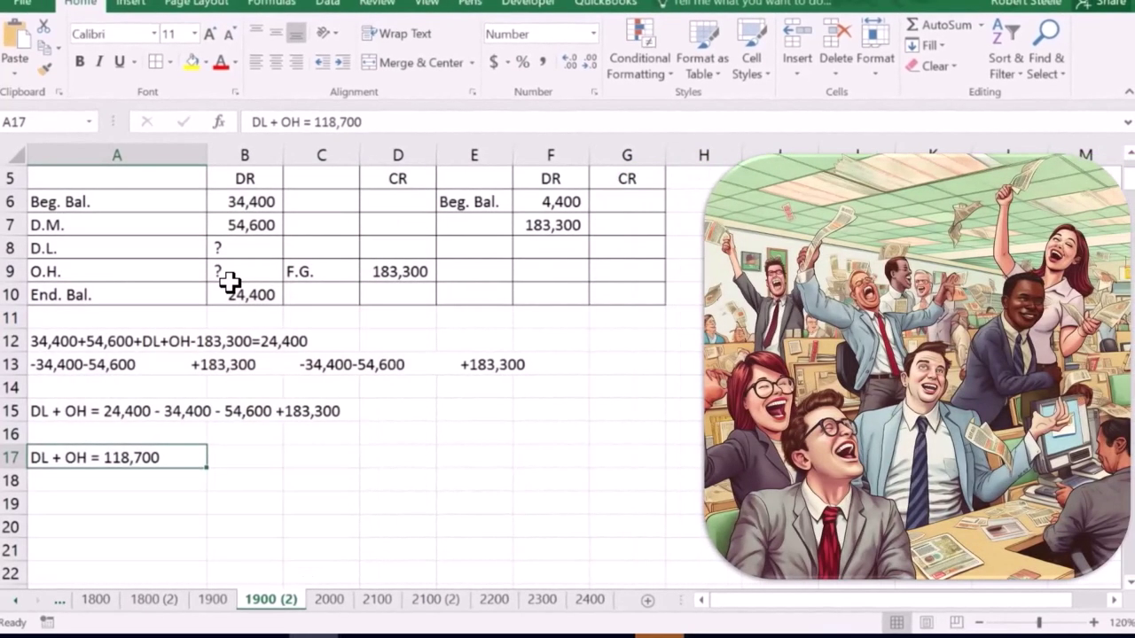
{"action": "left_click", "coordinate": [55, 503]}
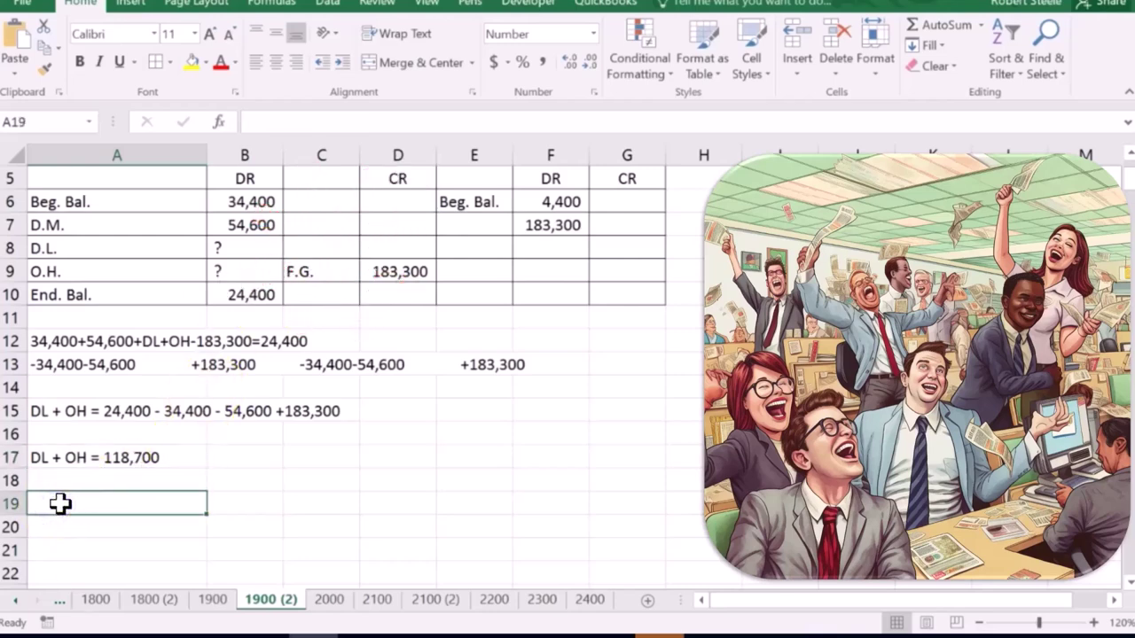
{"action": "type", "text": "DL"}
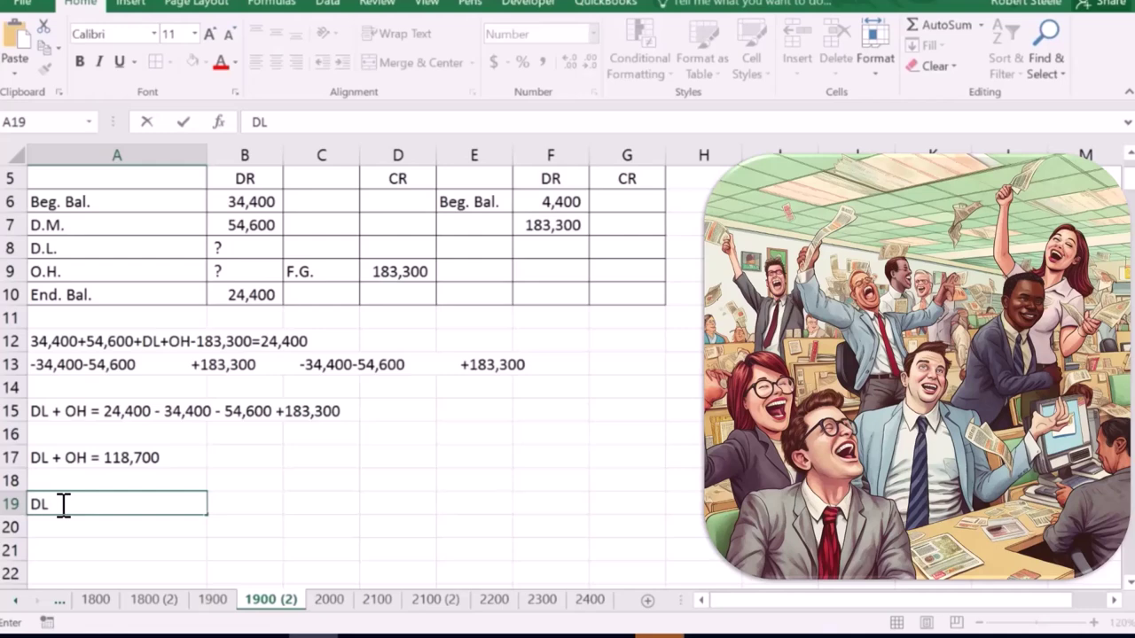
{"action": "type", "text": " + D"}
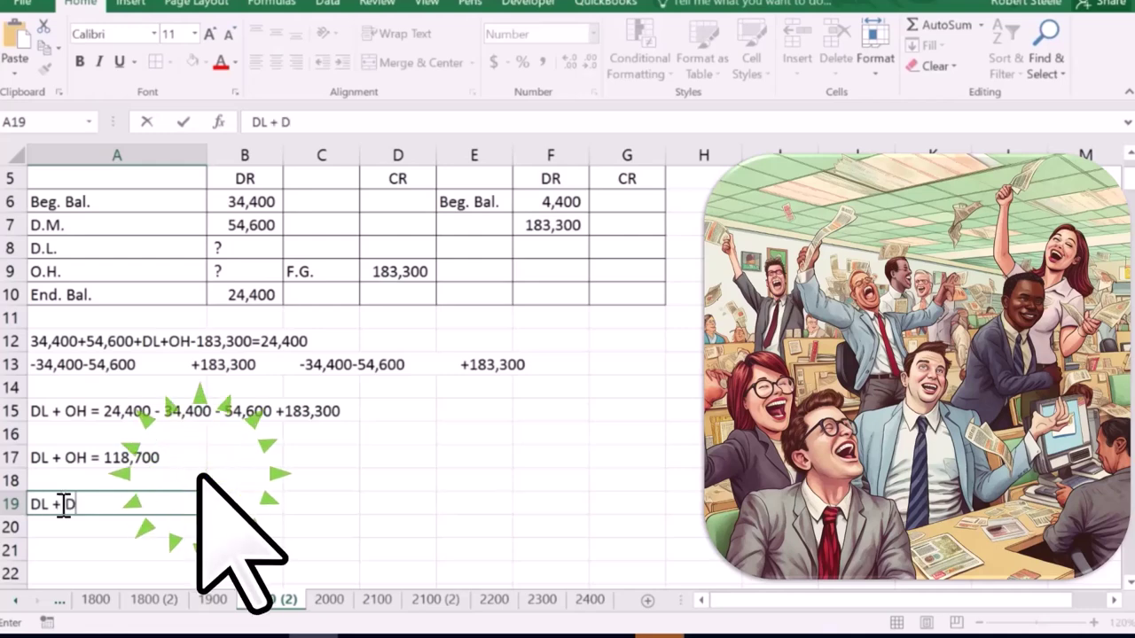
{"action": "type", "text": "L"}
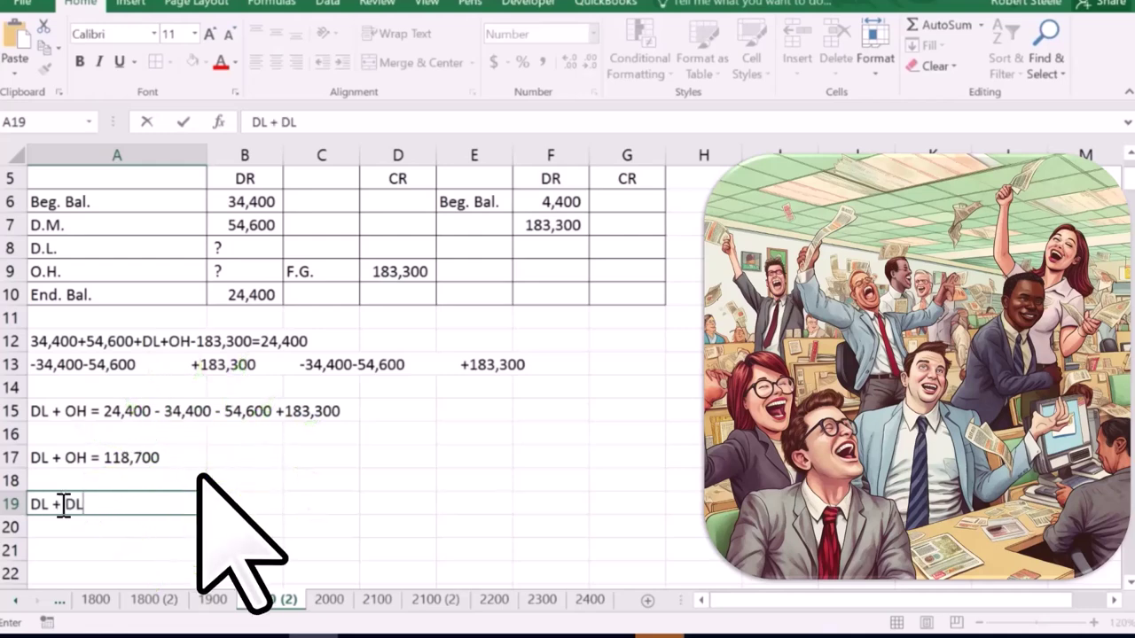
{"action": "type", "text": "*"}
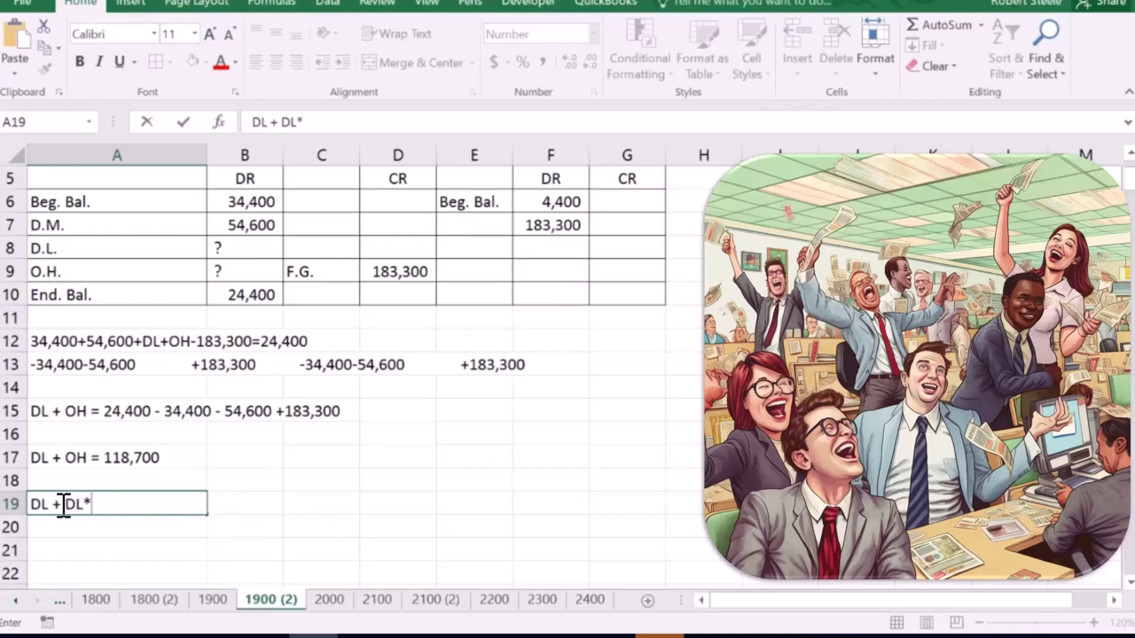
{"action": "type", "text": "1.5 = 118,700"}
{"action": "key", "text": "Return"}
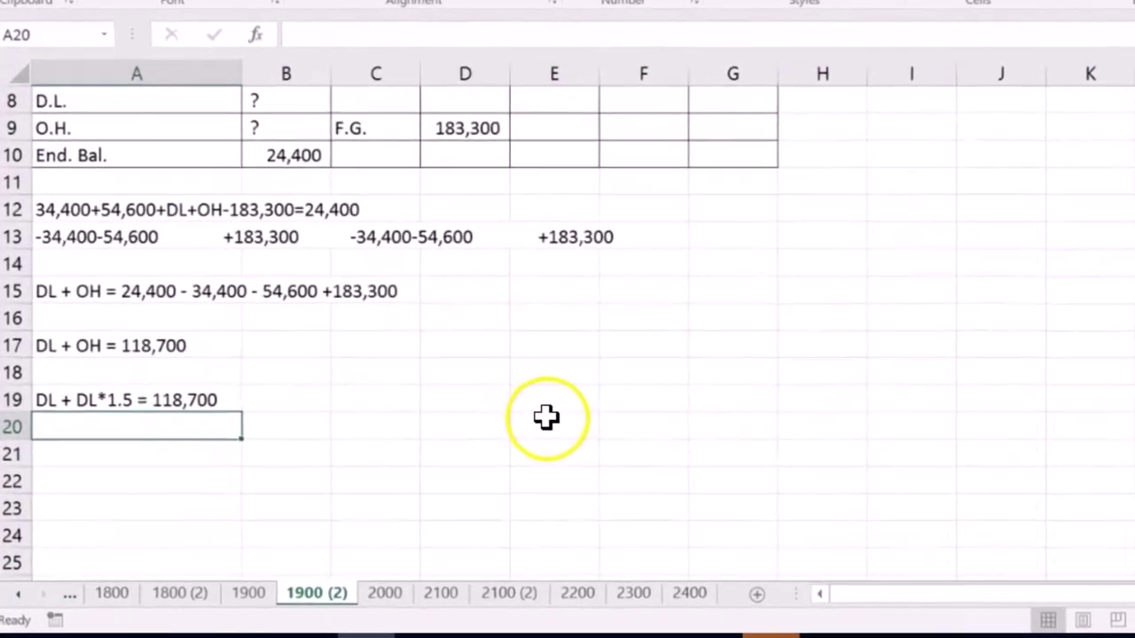
- Enter the equation with DL factored out, DL(1+1.5) = 118,700, as text in cell A21
{"action": "left_click", "coordinate": [155, 445]}
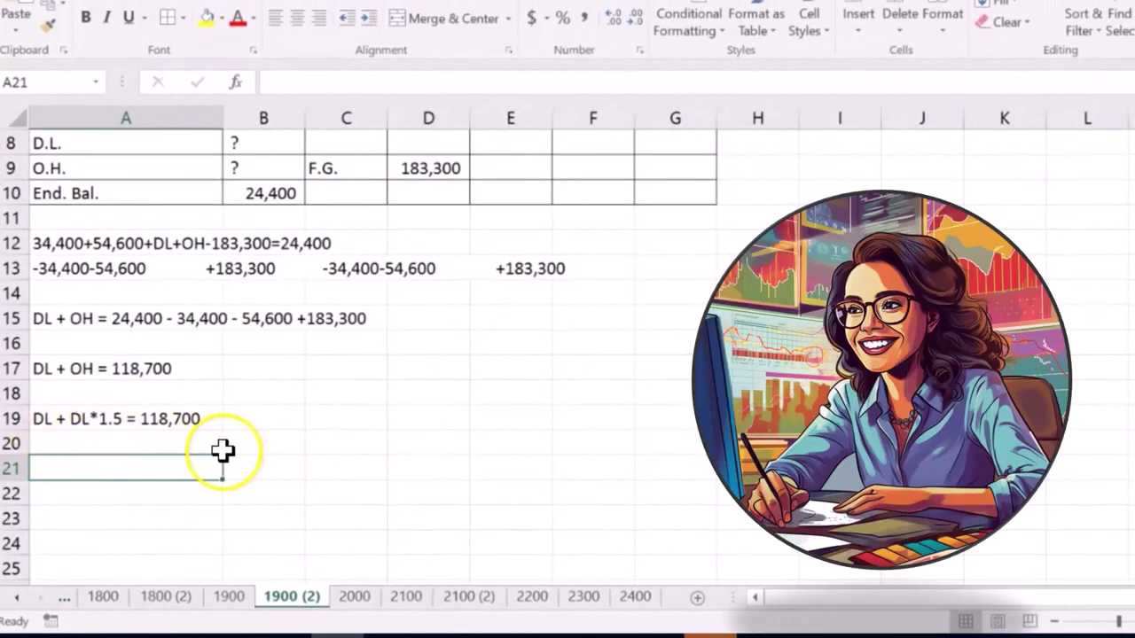
{"action": "type", "text": "D"}
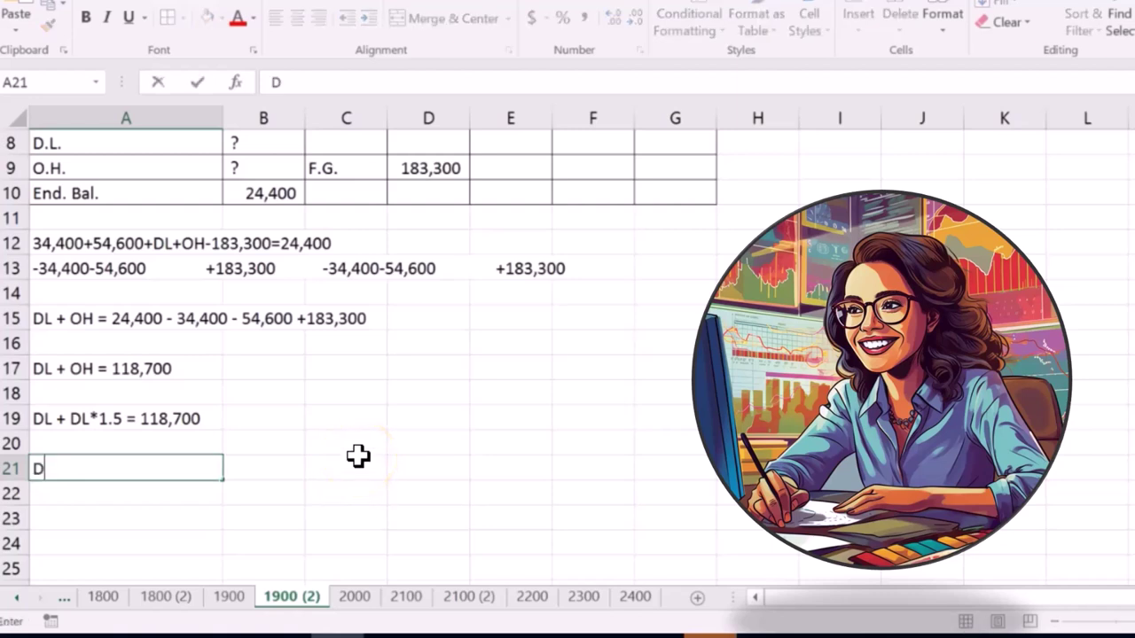
{"action": "type", "text": "L("}
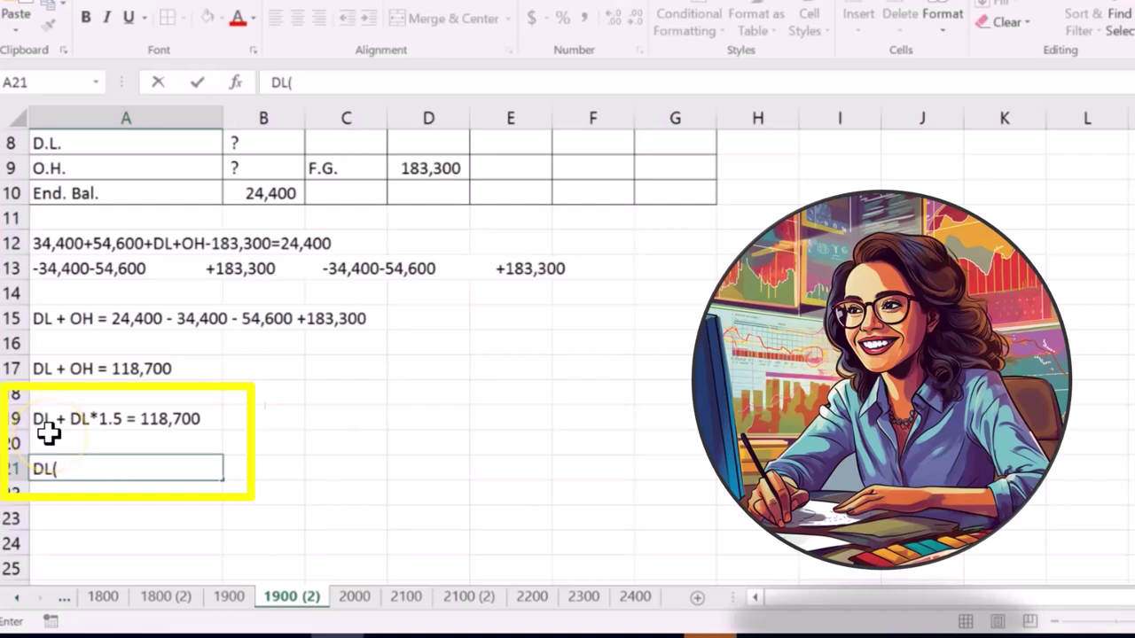
{"action": "type", "text": "1"}
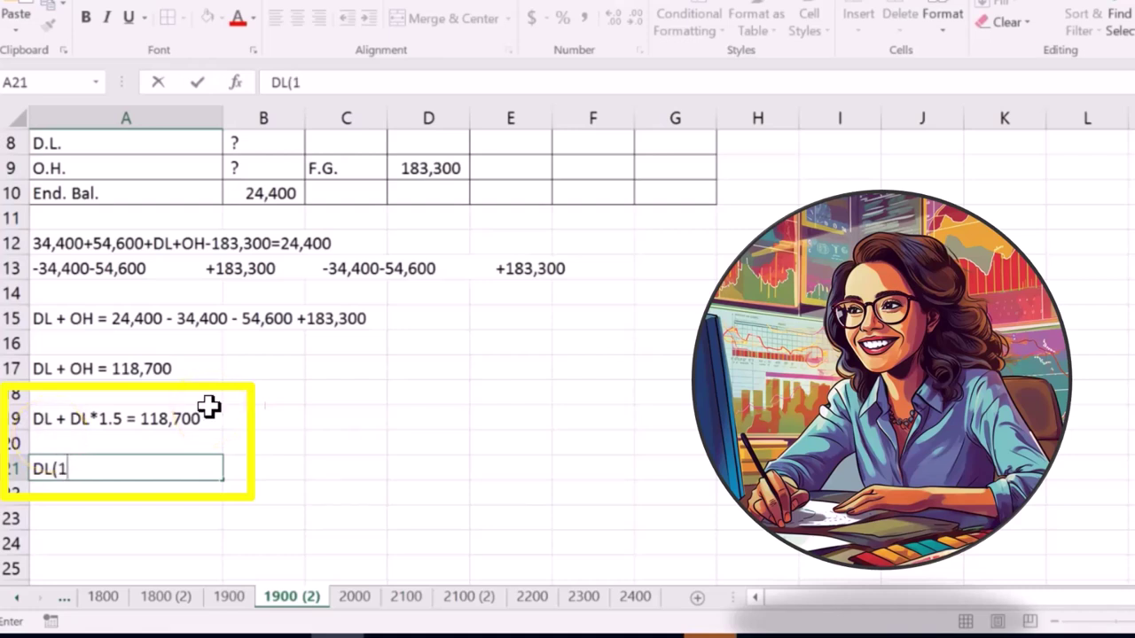
{"action": "type", "text": "+"}
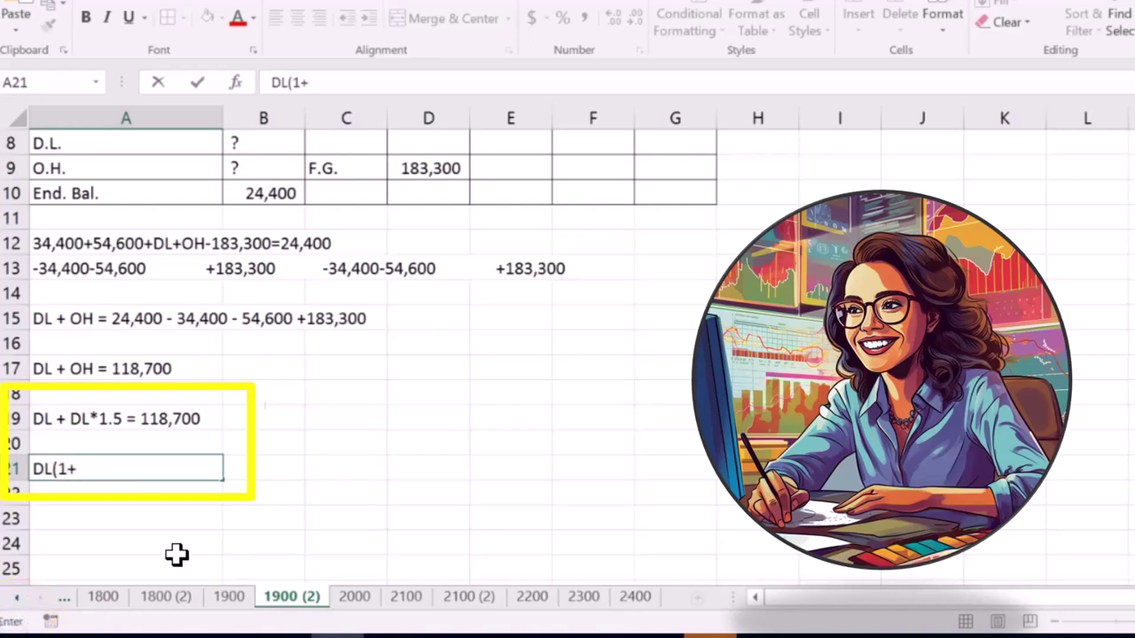
{"action": "type", "text": "1.5) ="}
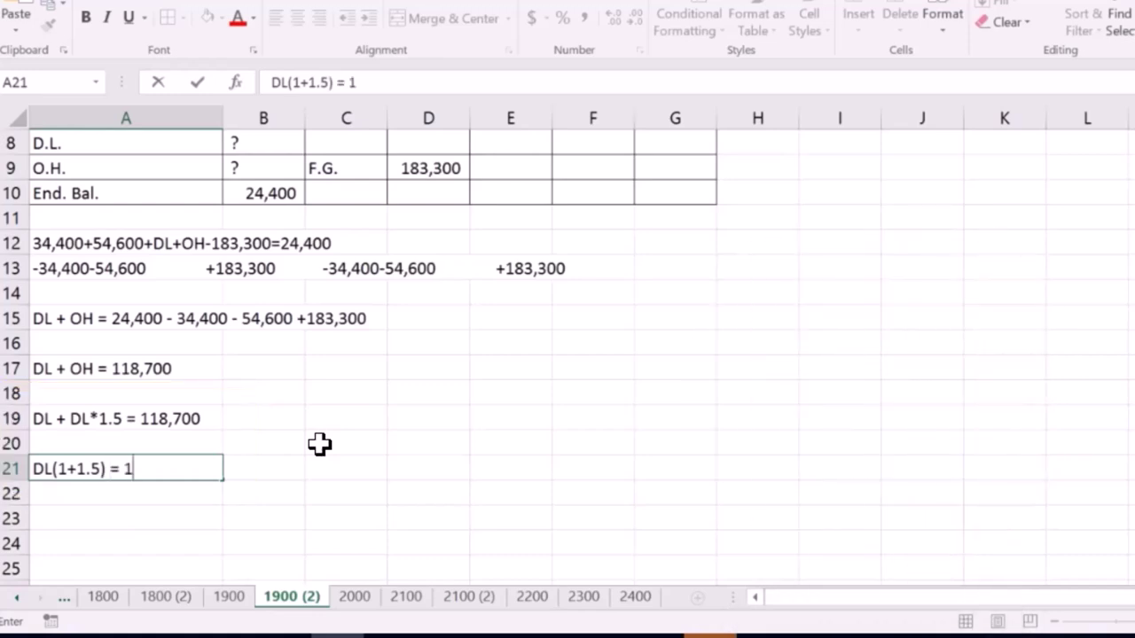
{"action": "type", "text": " 1187"}
{"action": "key", "text": "BackSpace"}
{"action": "type", "text": ","}
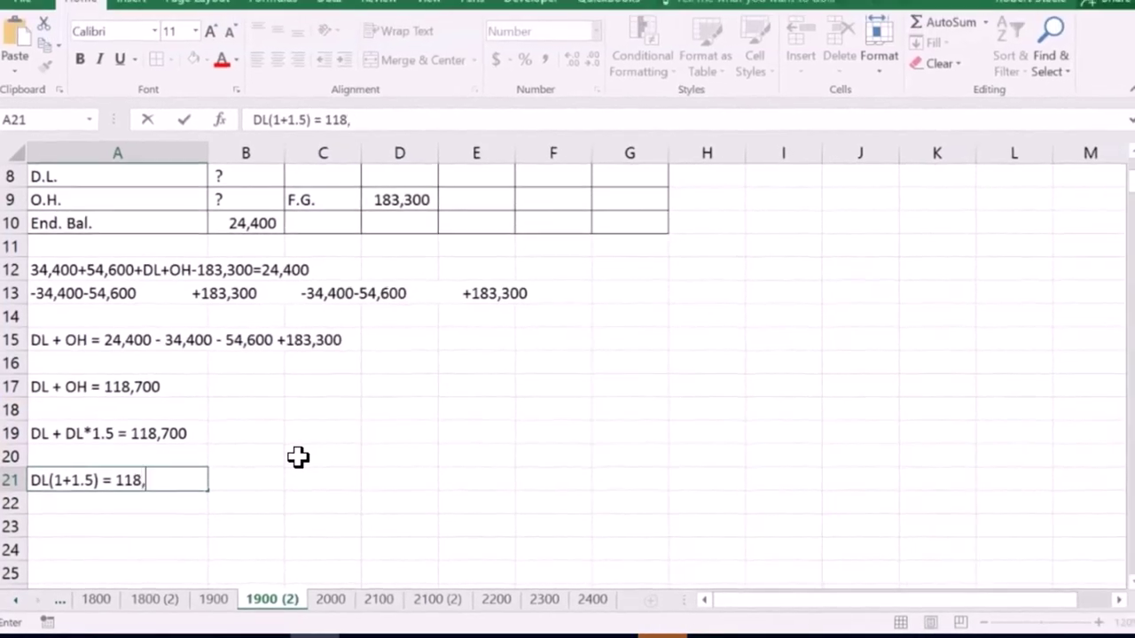
{"action": "type", "text": "700"}
{"action": "key", "text": "Return"}
{"action": "key", "text": "Return"}
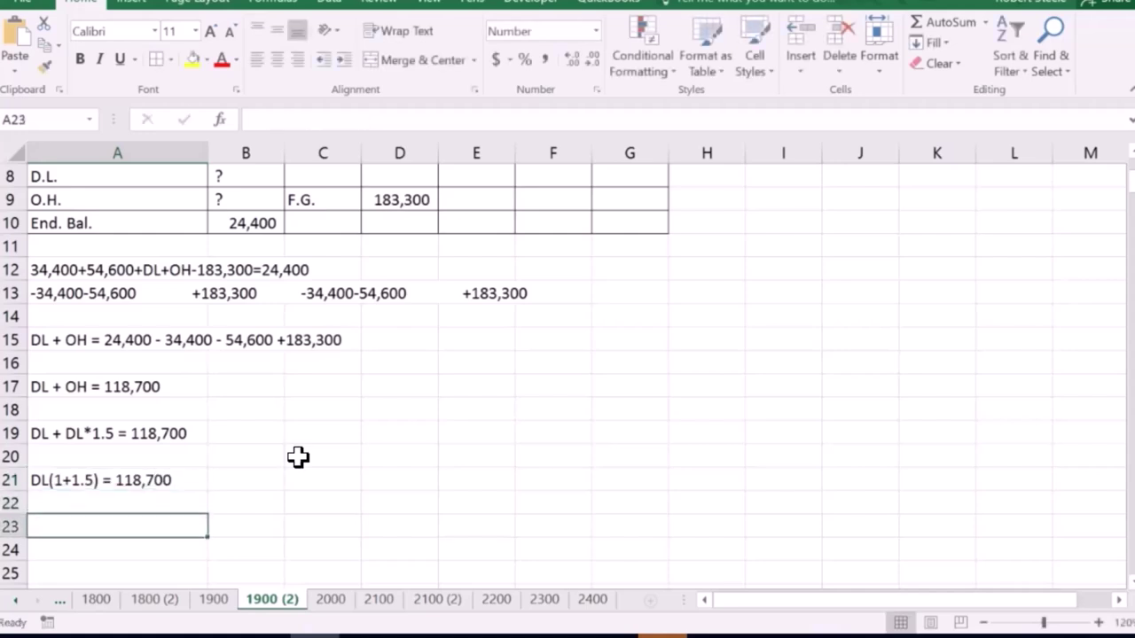
- Write the simplified equation DL2.5 = 118,700 as text in cell A23
{"action": "scroll", "coordinate": [306, 457], "scroll_direction": "down", "scroll_amount": 1}
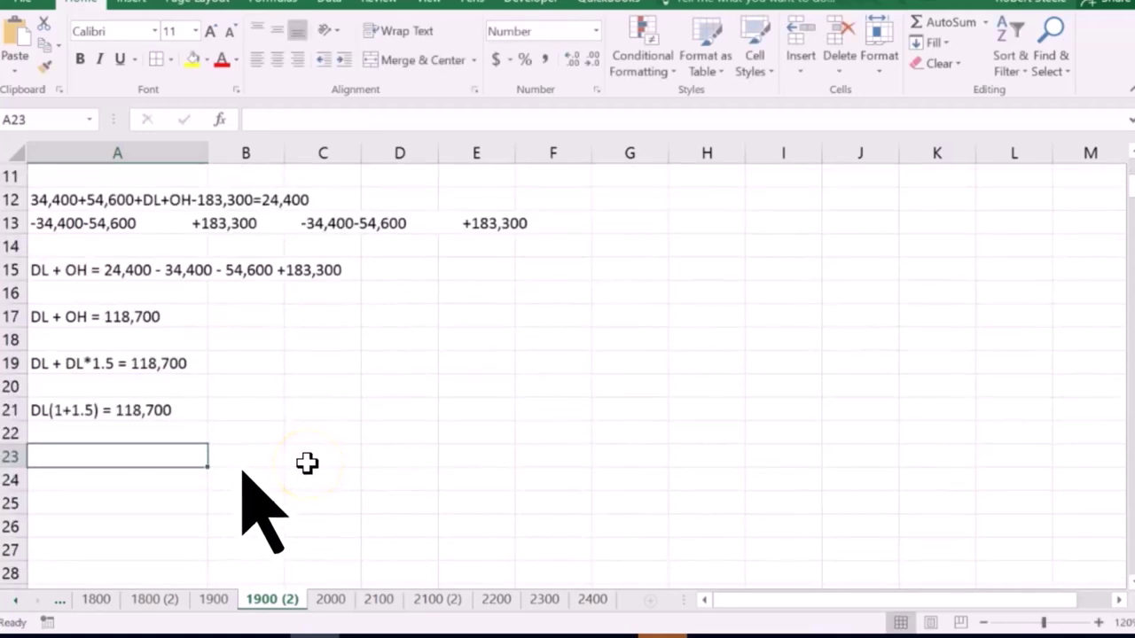
{"action": "type", "text": "DL"}
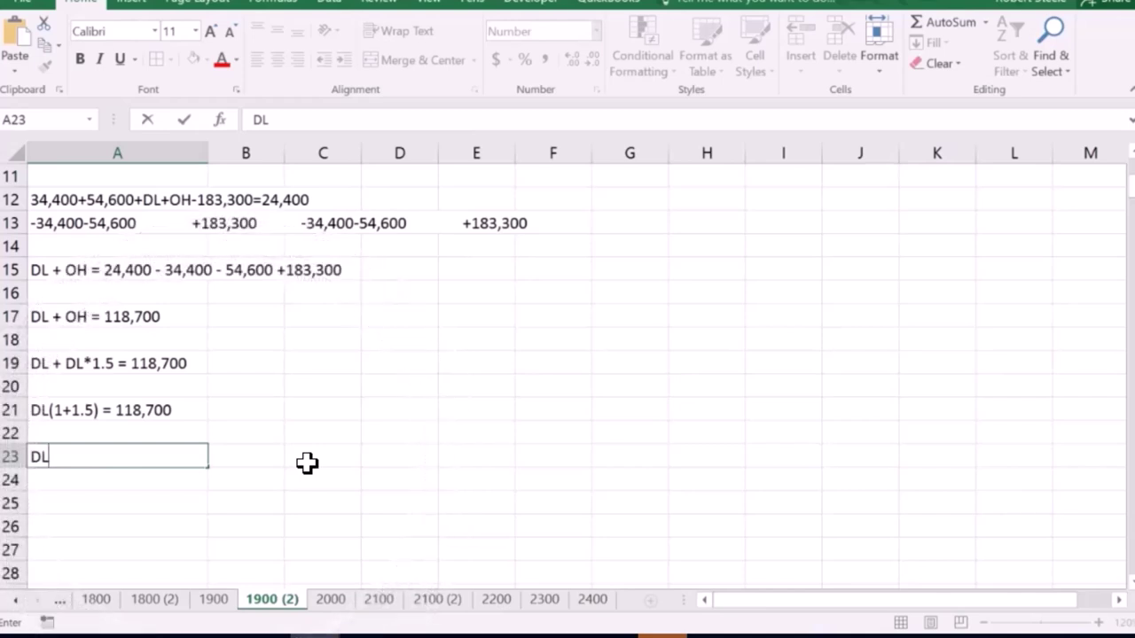
{"action": "type", "text": "2.5"}
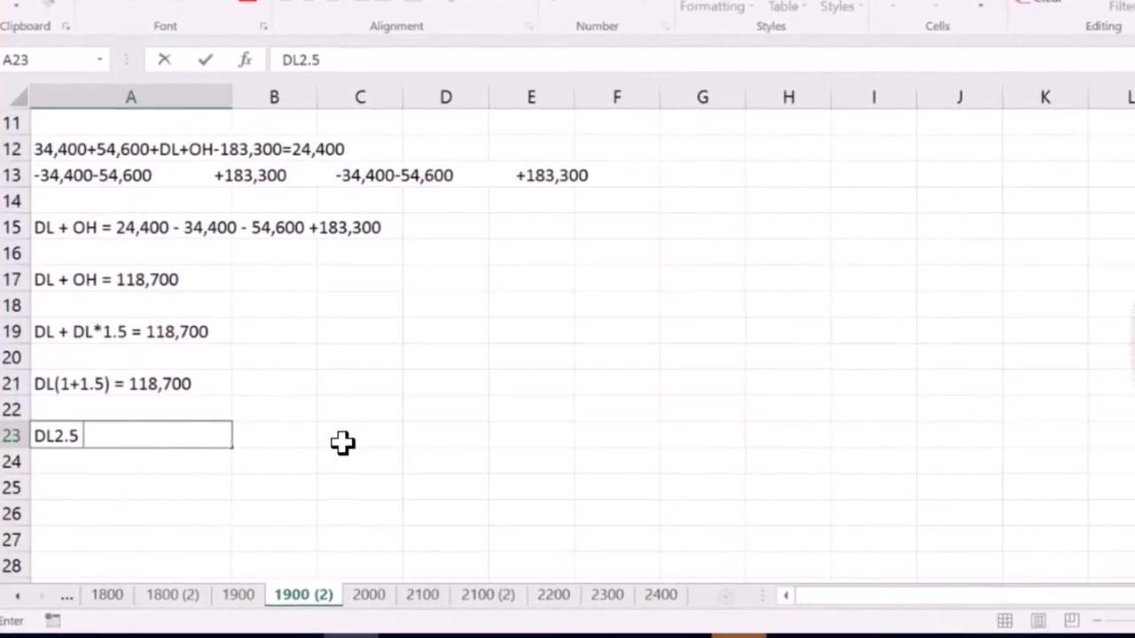
{"action": "type", "text": " = 118,700"}
{"action": "key", "text": "Return"}
{"action": "key", "text": "Return"}
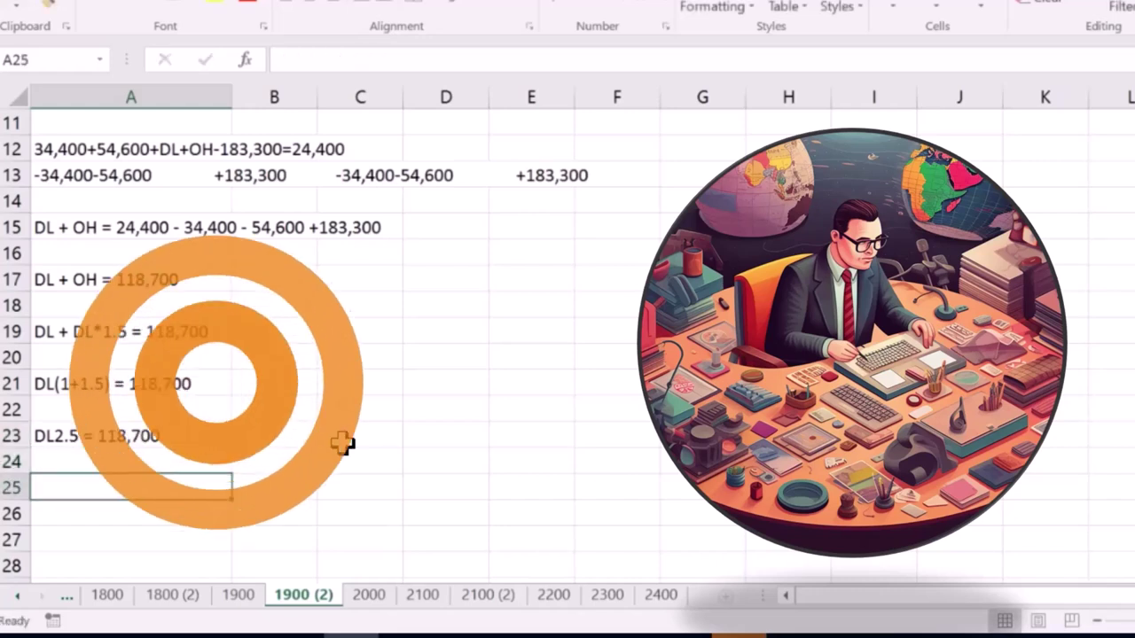
- Label cell A25 as DL = and compute direct labor beside it in B25 with the formula =118700/2.5
{"action": "type", "text": "D"}
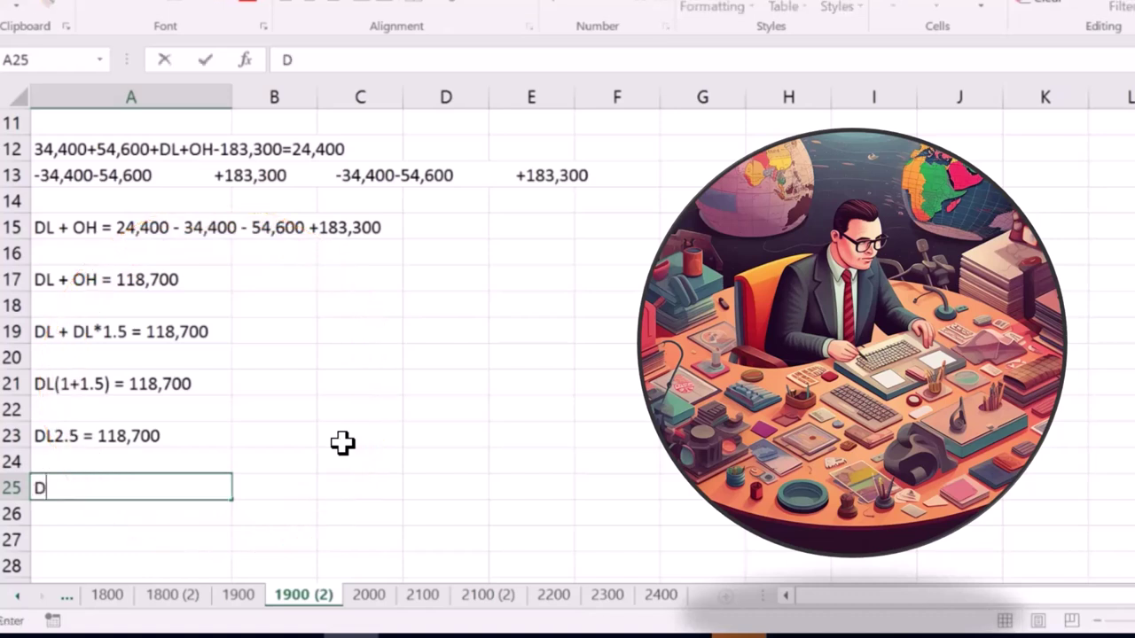
{"action": "type", "text": "L ="}
{"action": "key", "text": "Return"}
{"action": "key", "text": "Up"}
{"action": "key", "text": "Right"}
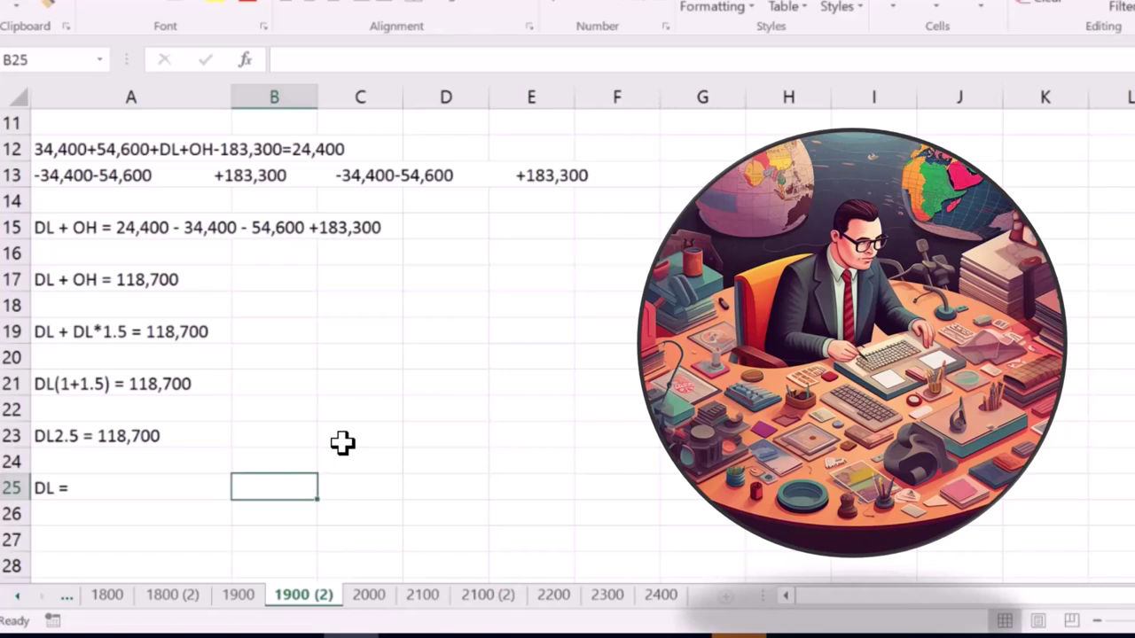
{"action": "type", "text": "="}
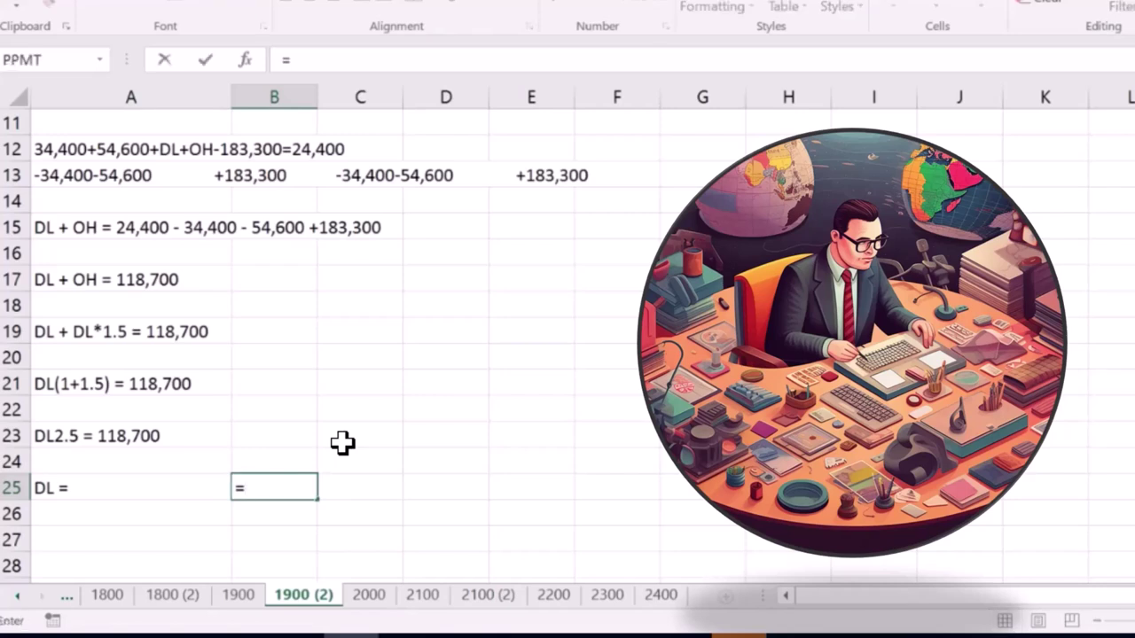
{"action": "type", "text": "118700/2.5"}
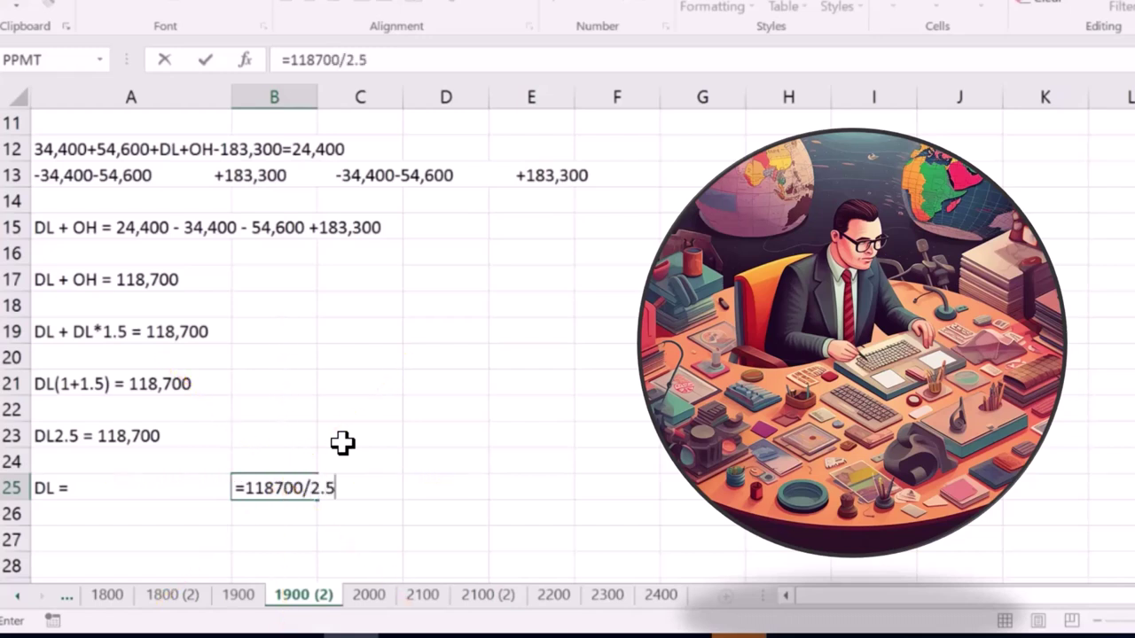
{"action": "key", "text": "Return"}
{"action": "key", "text": "Up"}
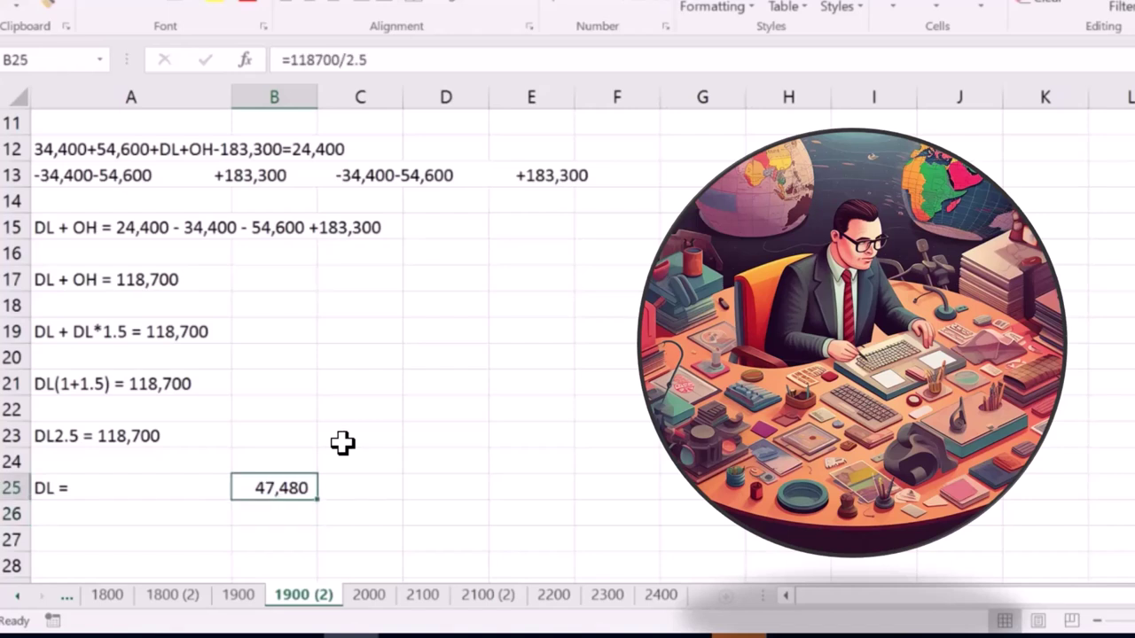
- Enter the equation 47,480 + OH = 118700 as text in cell A27, substituting the computed direct labor for DL
{"action": "scroll", "coordinate": [342, 444], "scroll_direction": "down", "scroll_amount": 1}
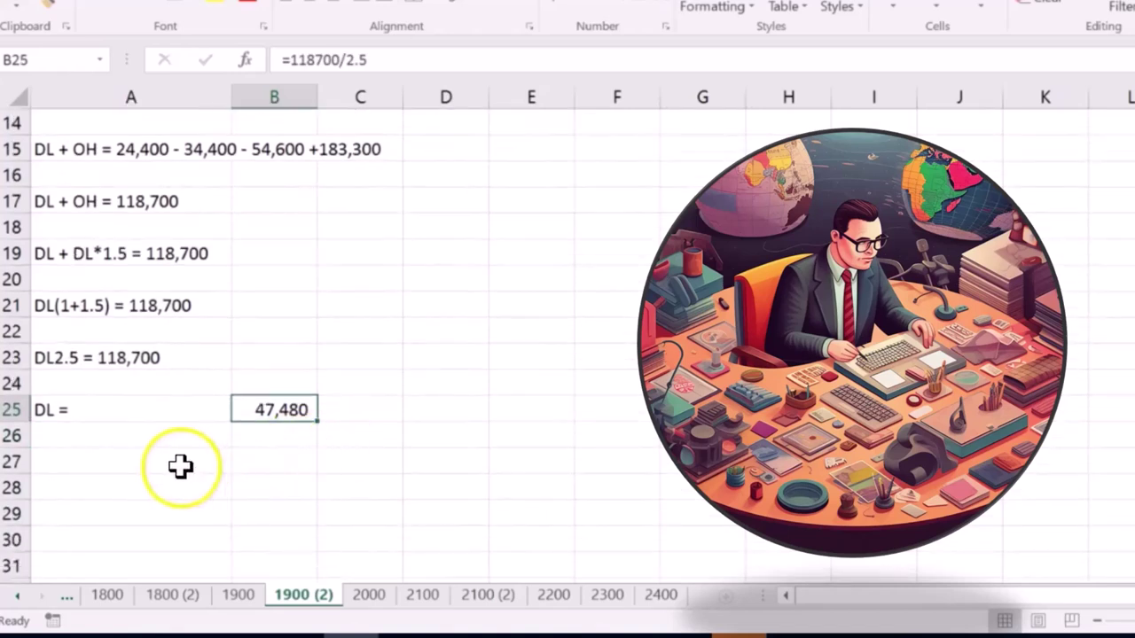
{"action": "left_click", "coordinate": [127, 458]}
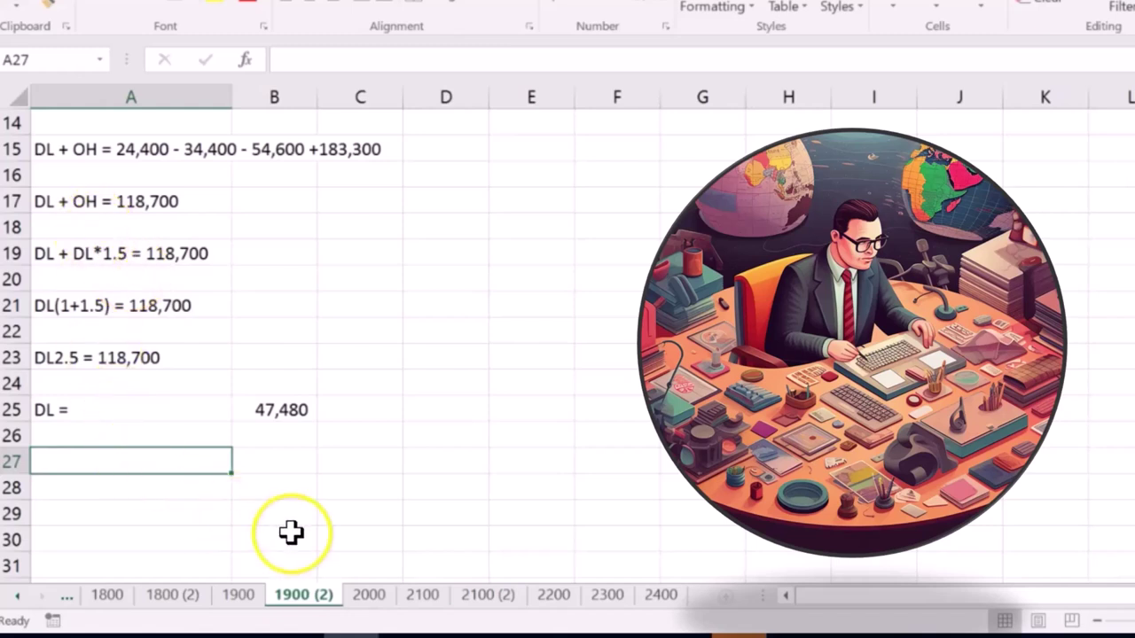
{"action": "type", "text": "47,480 + "}
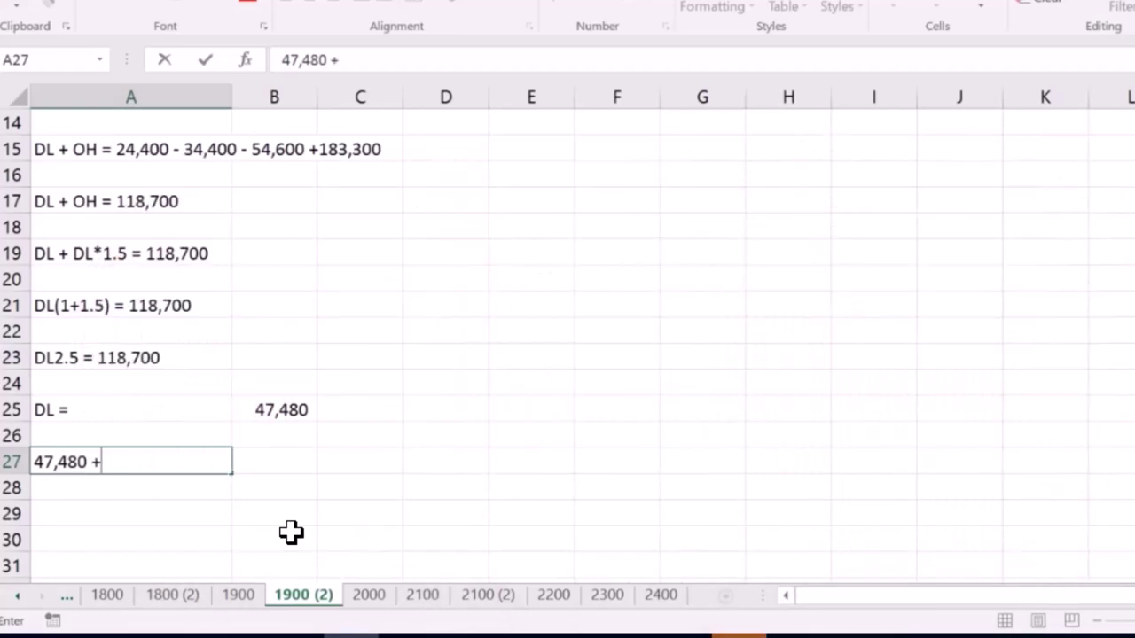
{"action": "type", "text": "OH"}
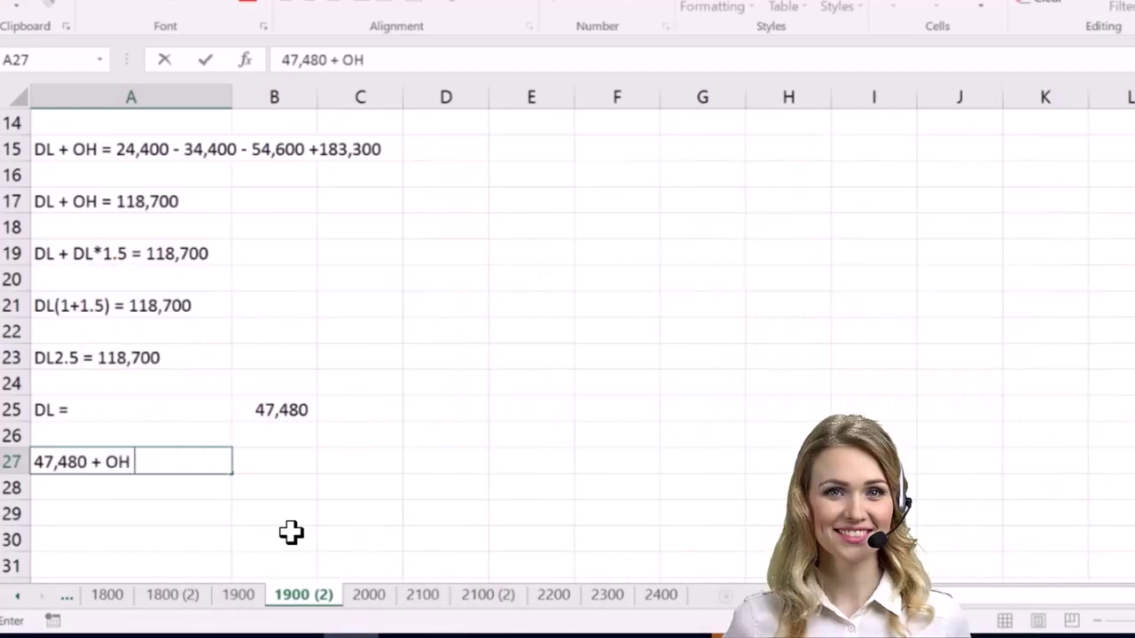
{"action": "type", "text": " ="}
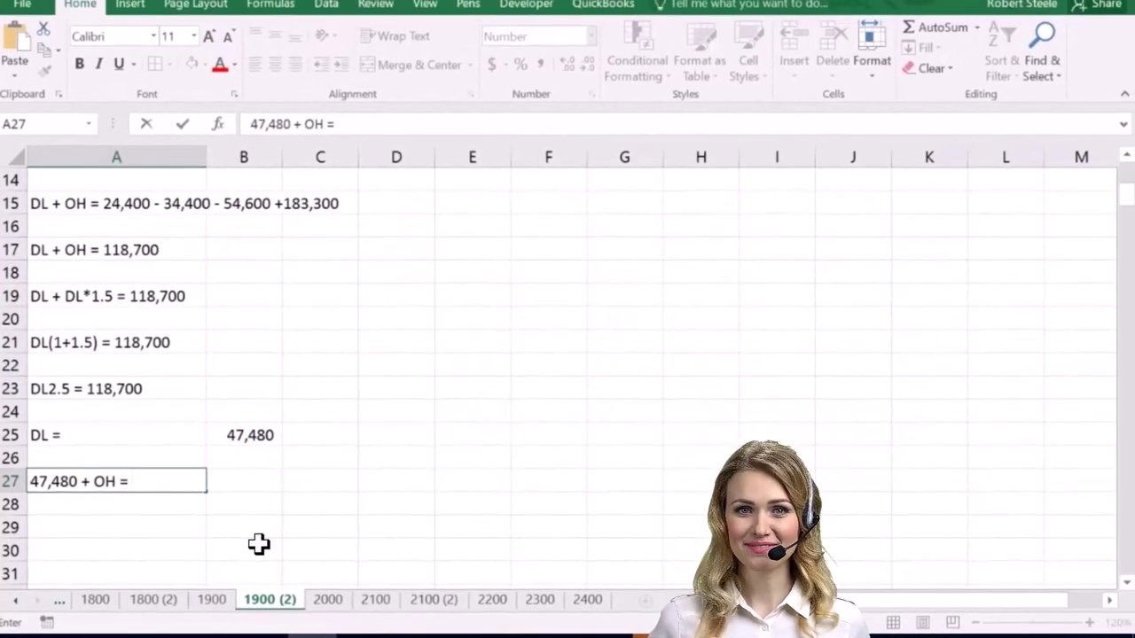
{"action": "type", "text": " 118700"}
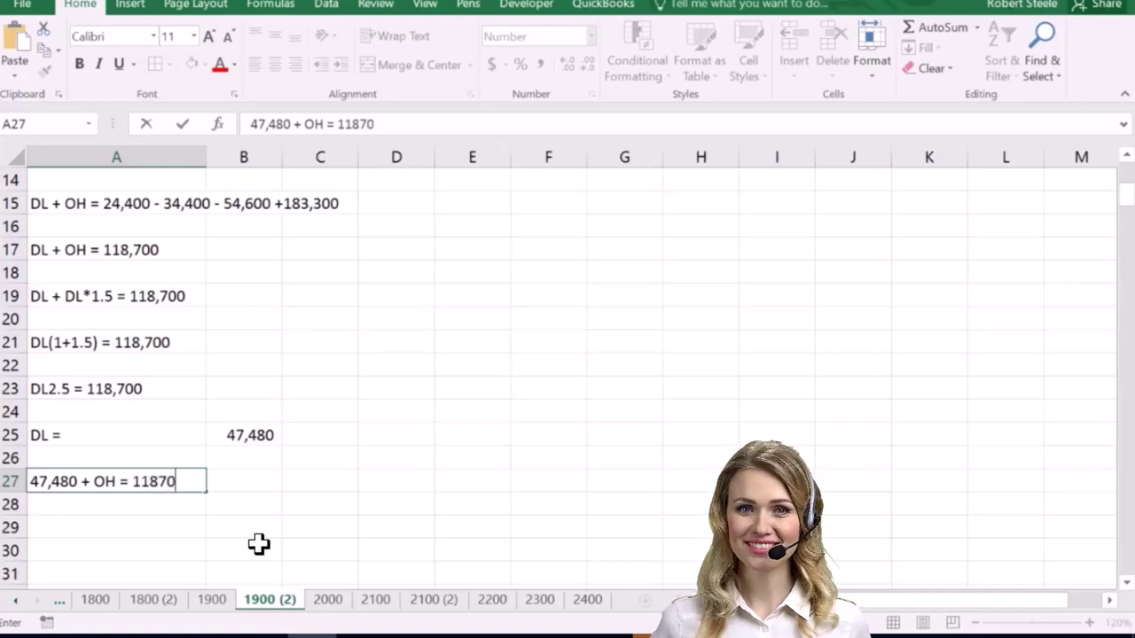
{"action": "key", "text": "Return"}
{"action": "key", "text": "Return"}
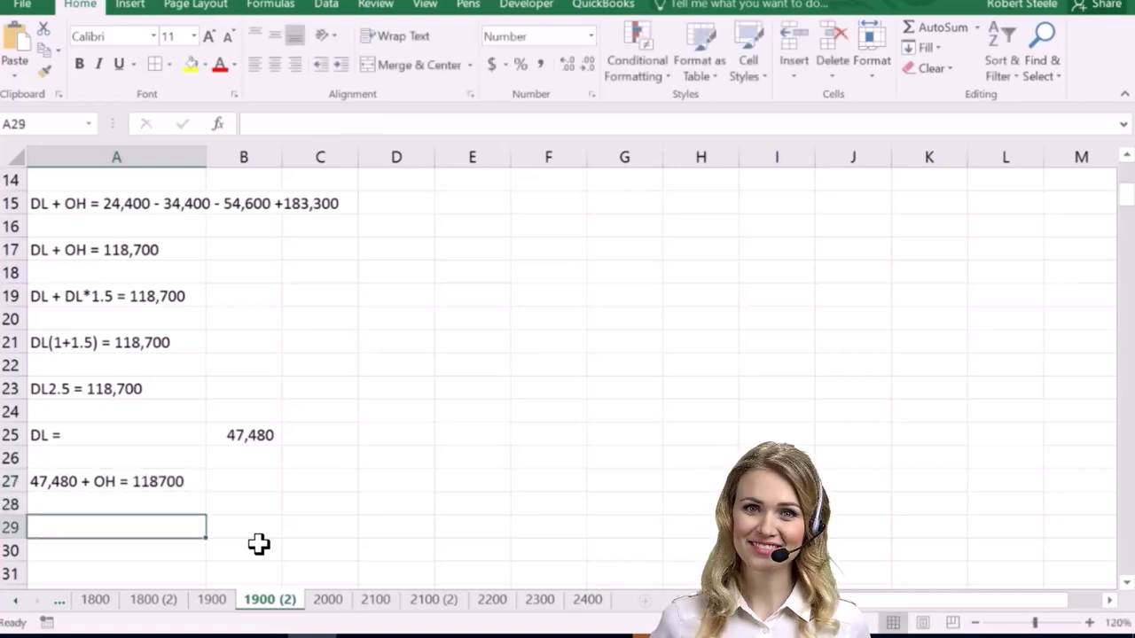
- Label cell A29 as OH and compute overhead beside it in B29 with the formula =118700-B25
{"action": "type", "text": "OH"}
{"action": "key", "text": "Tab"}
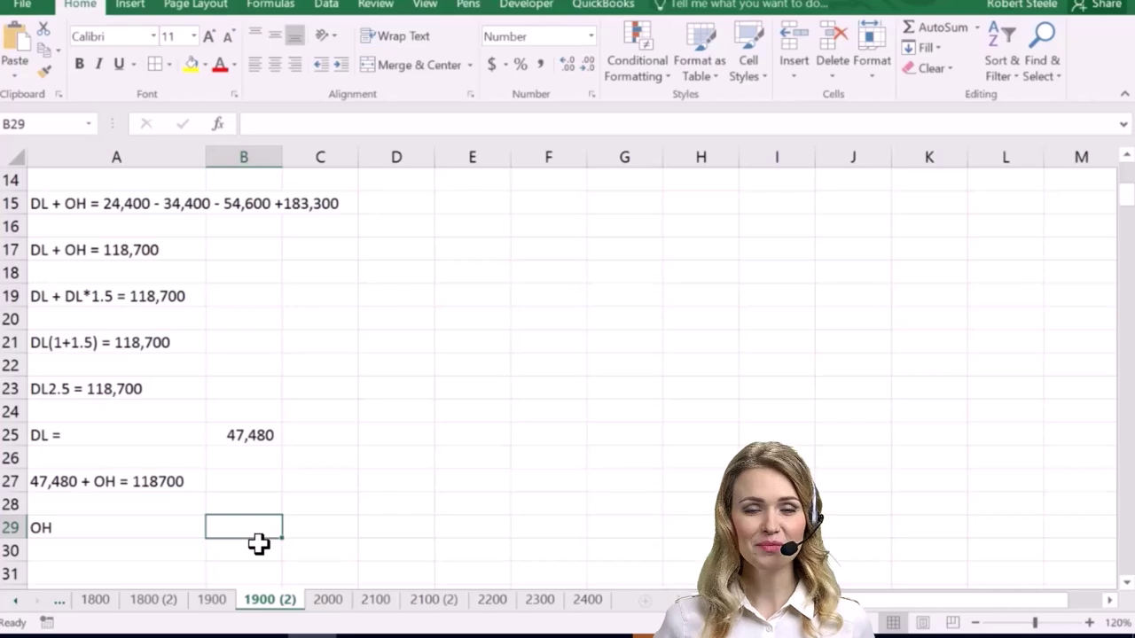
{"action": "type", "text": "=11"}
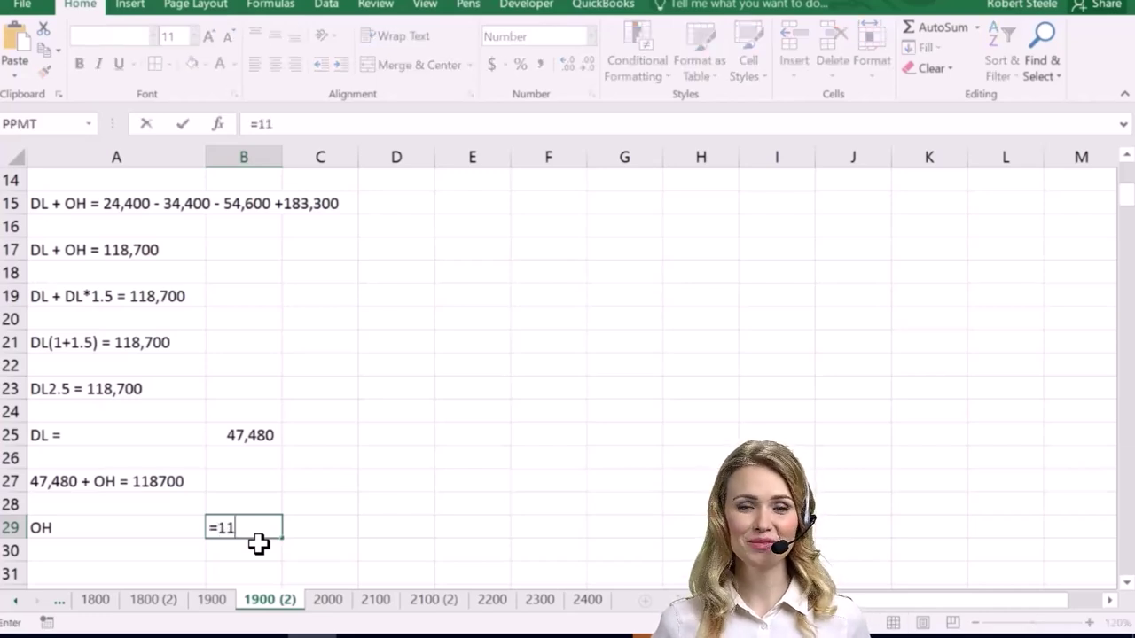
{"action": "type", "text": "8700-"}
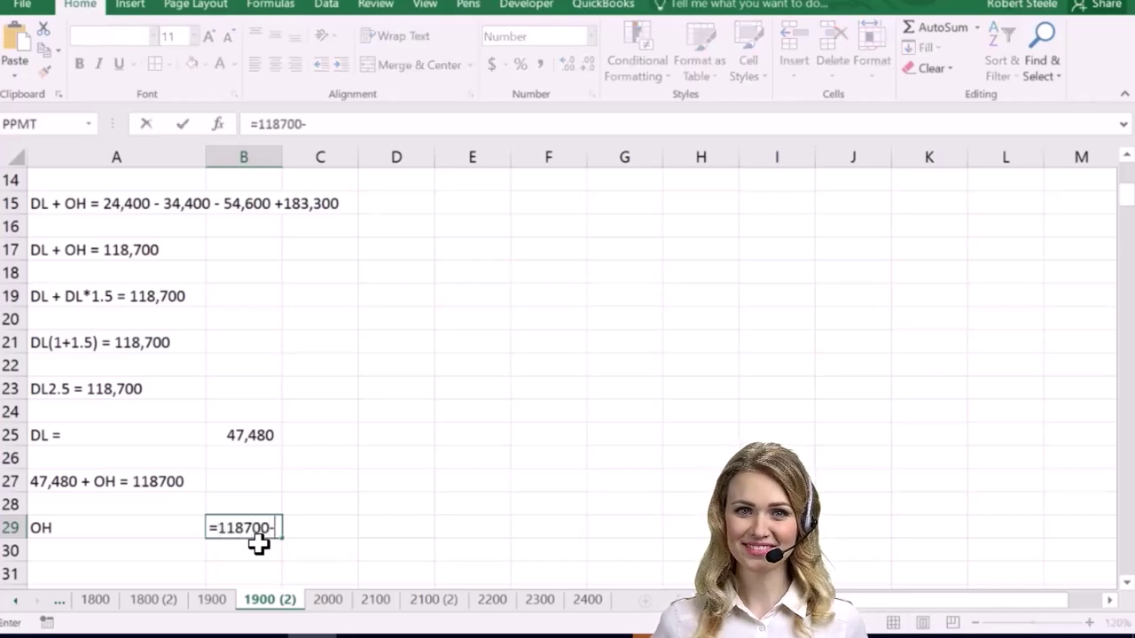
{"action": "key", "text": "Up"}
{"action": "key", "text": "Up"}
{"action": "key", "text": "Up"}
{"action": "key", "text": "Up"}
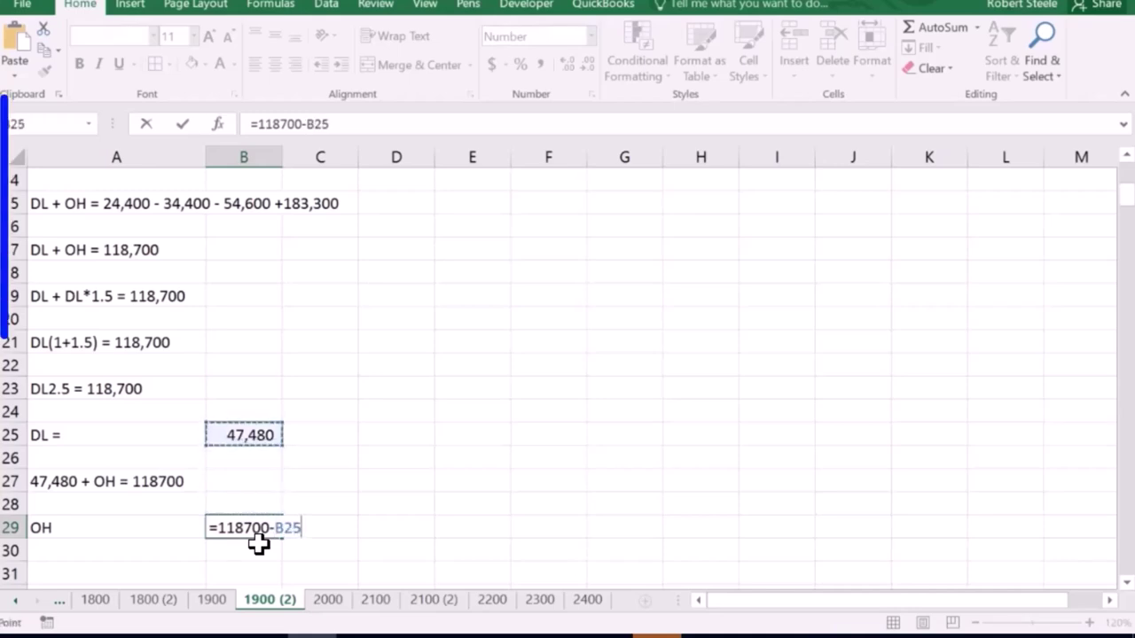
{"action": "key", "text": "ctrl+Return"}
{"action": "key", "text": "Return"}
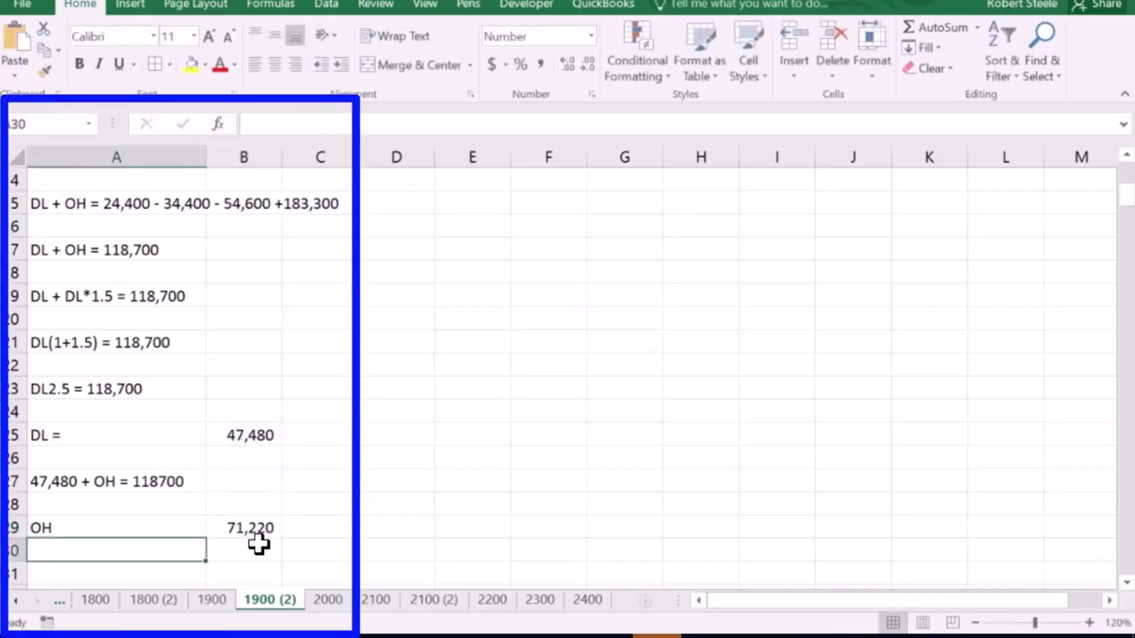
- Check the sum of direct labor and overhead in B25:B29 against the DL + OH equation in A17
{"action": "left_click_drag", "start_coordinate": [218, 431], "coordinate": [236, 520]}
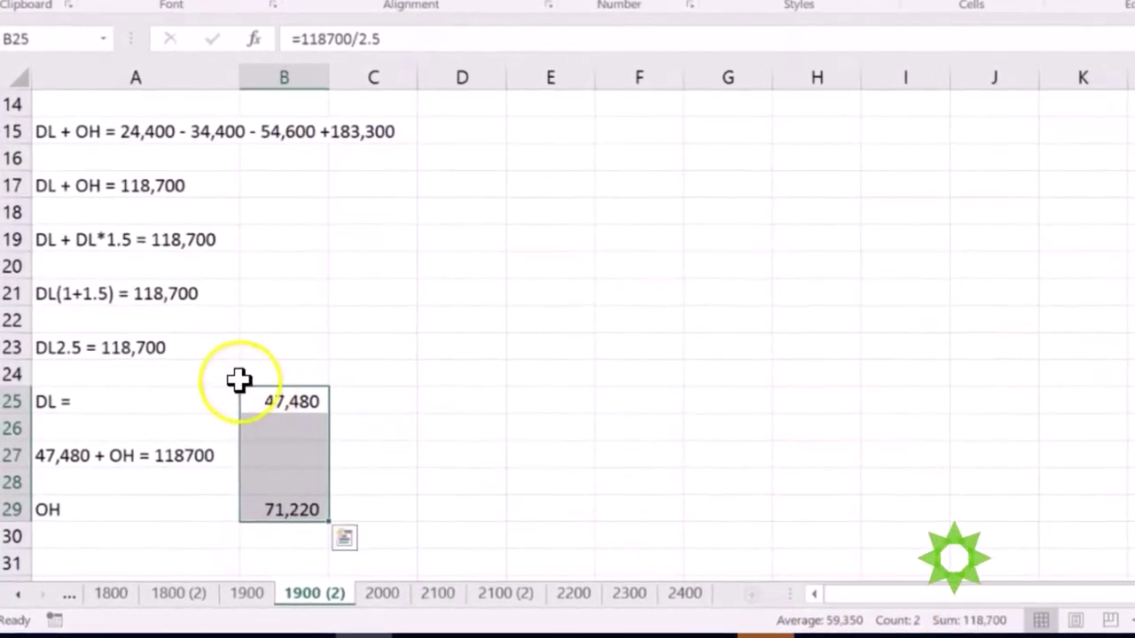
{"action": "left_click", "coordinate": [197, 193]}
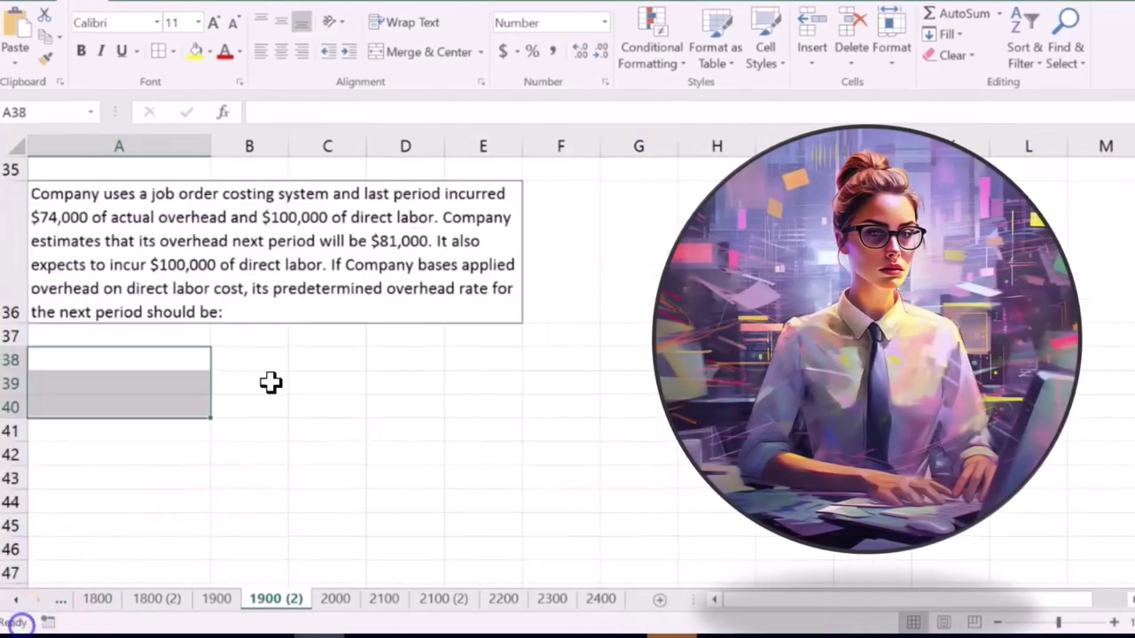
- Label cell A38 as OH estimate below the predetermined overhead rate question and enter 81000 in B38
{"action": "left_click", "coordinate": [270, 382]}
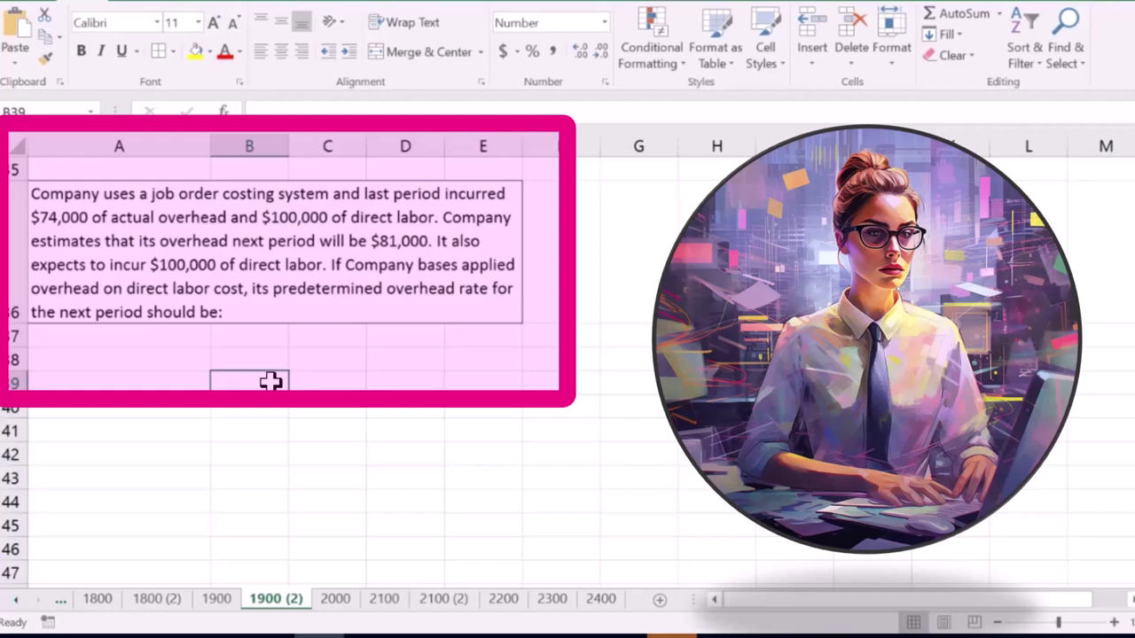
{"action": "left_click", "coordinate": [137, 360]}
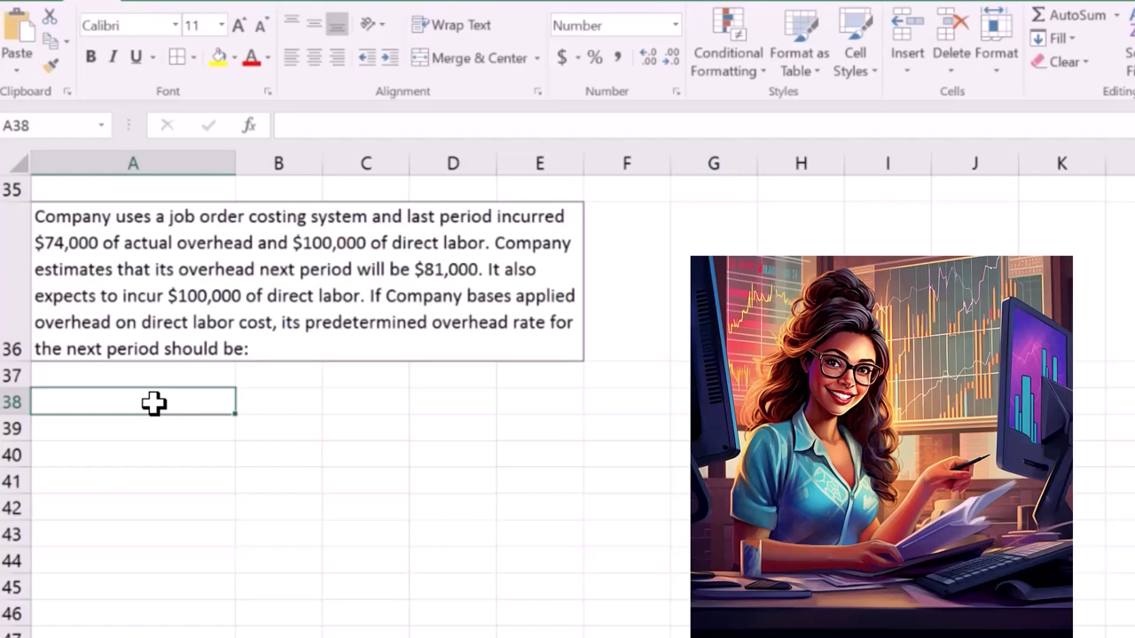
{"action": "type", "text": "OH "}
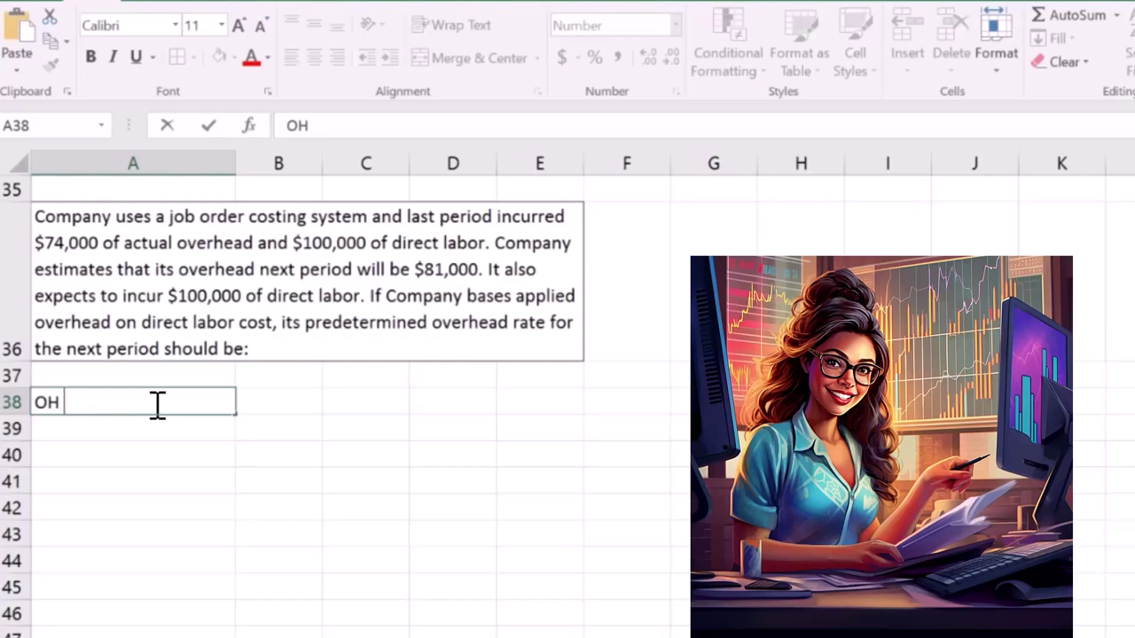
{"action": "type", "text": "estimate"}
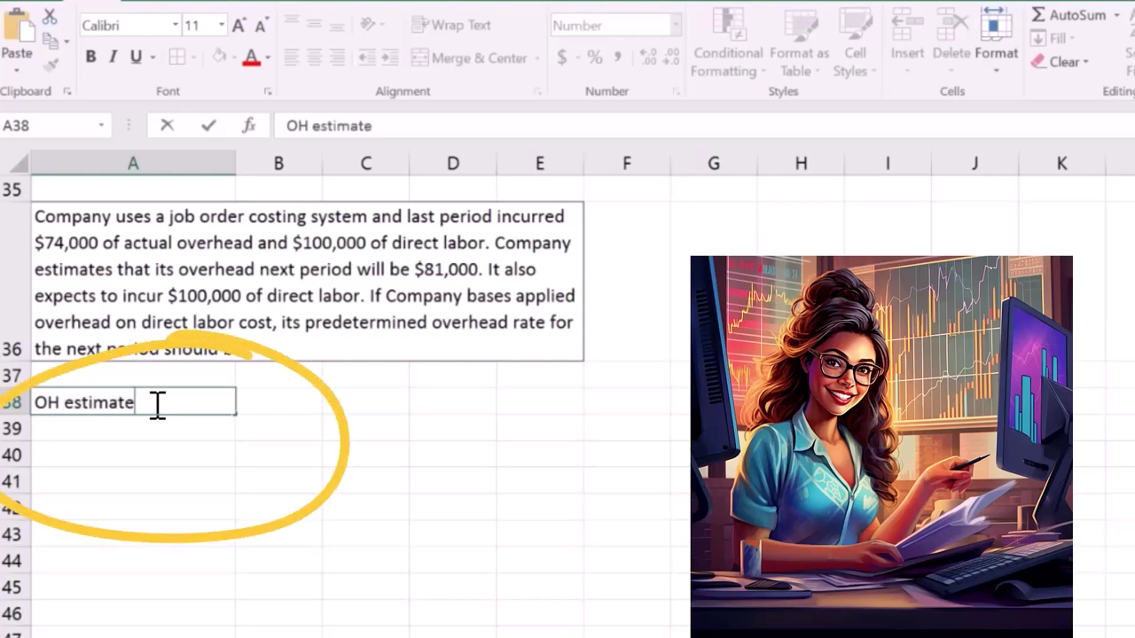
{"action": "key", "text": "Tab"}
{"action": "type", "text": "81000"}
{"action": "key", "text": "Return"}
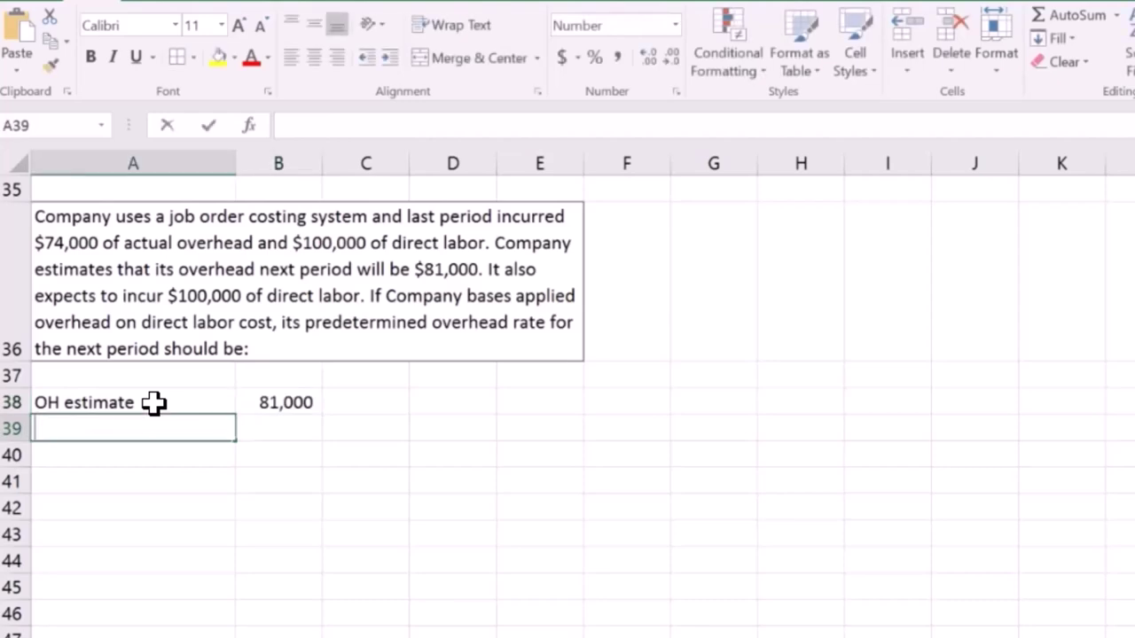
- Label cell A39 as DL and enter the expected direct labor of 100,000 in B39
{"action": "type", "text": "DL"}
{"action": "key", "text": "Tab"}
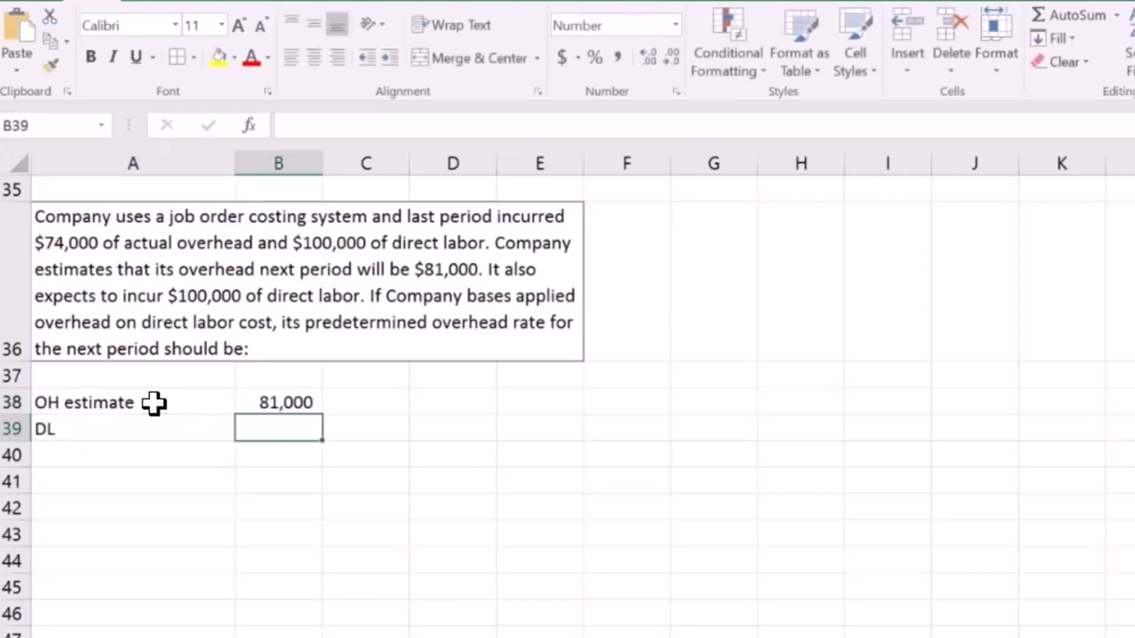
{"action": "type", "text": "100,000"}
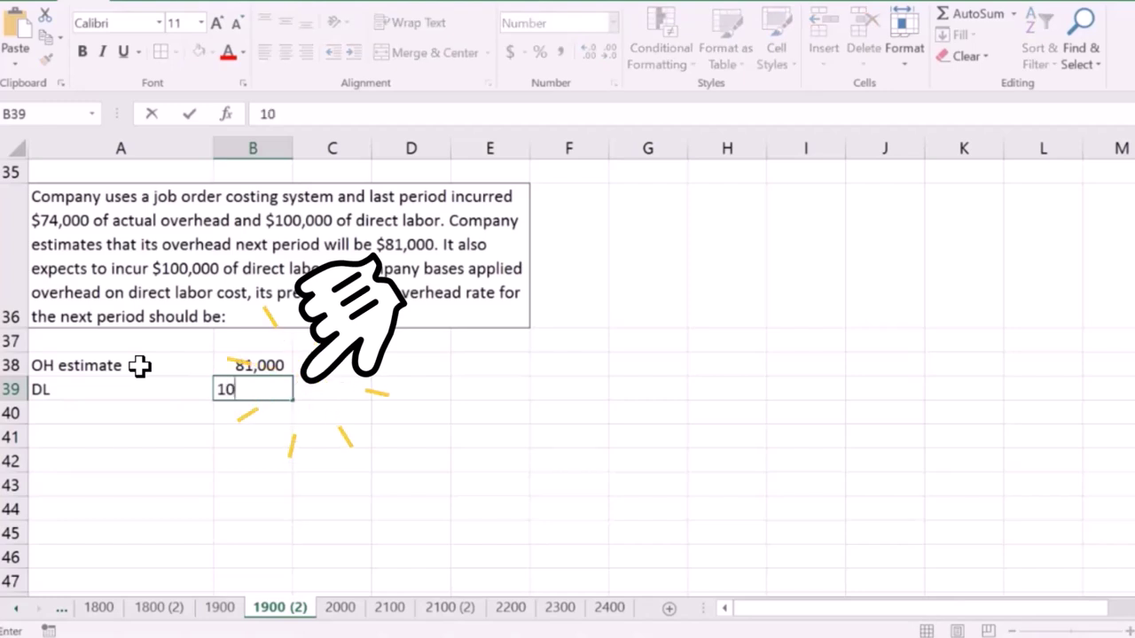
{"action": "key", "text": "Return"}
- Calculate the predetermined overhead rate in B40 by dividing estimated overhead by direct labor with =B38/B39
{"action": "key", "text": "Tab"}
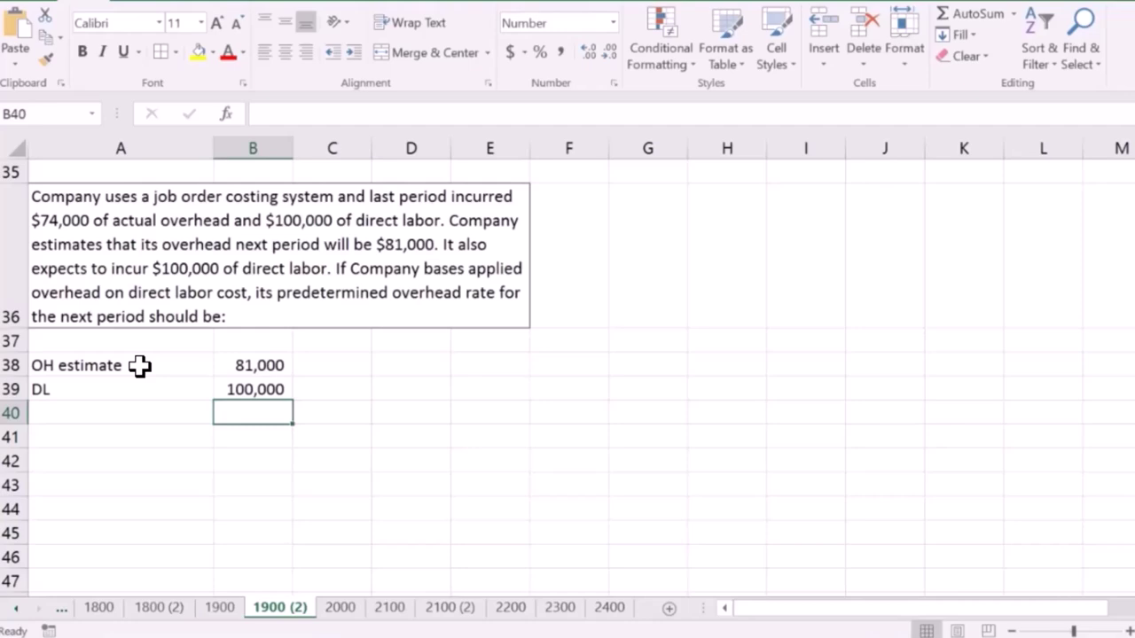
{"action": "type", "text": "="}
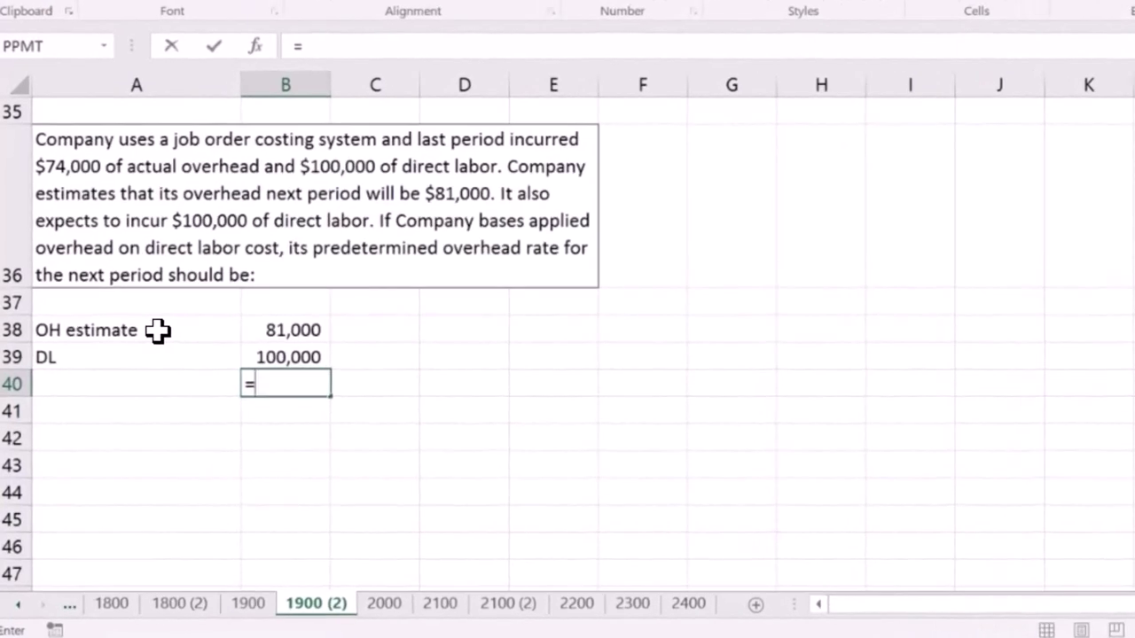
{"action": "left_click", "coordinate": [260, 329]}
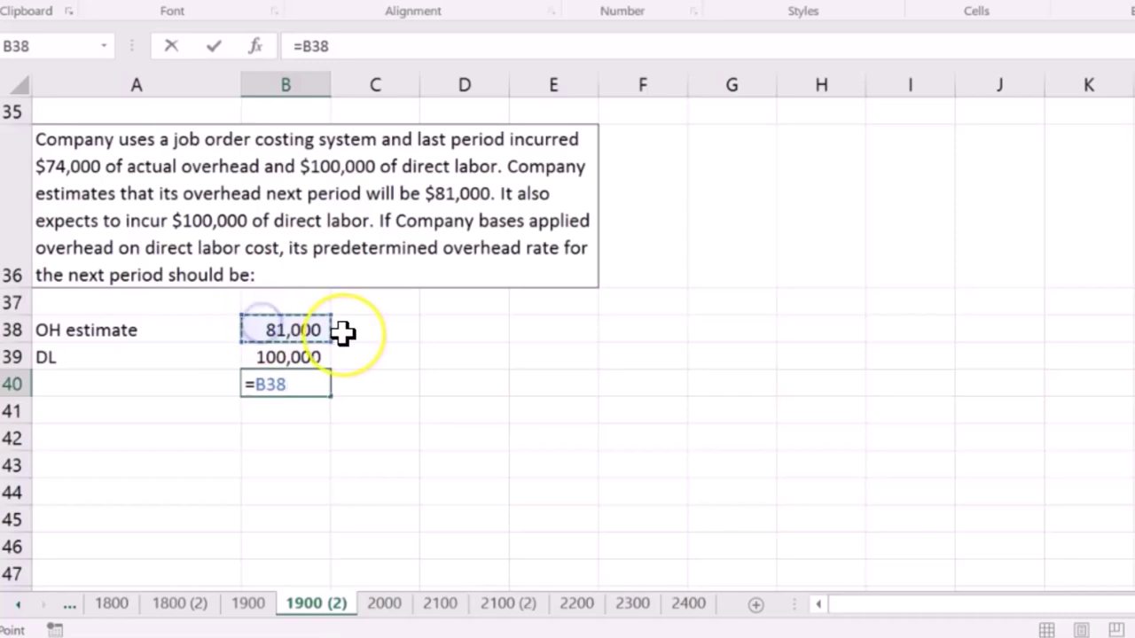
{"action": "type", "text": "/"}
{"action": "left_click", "coordinate": [328, 360]}
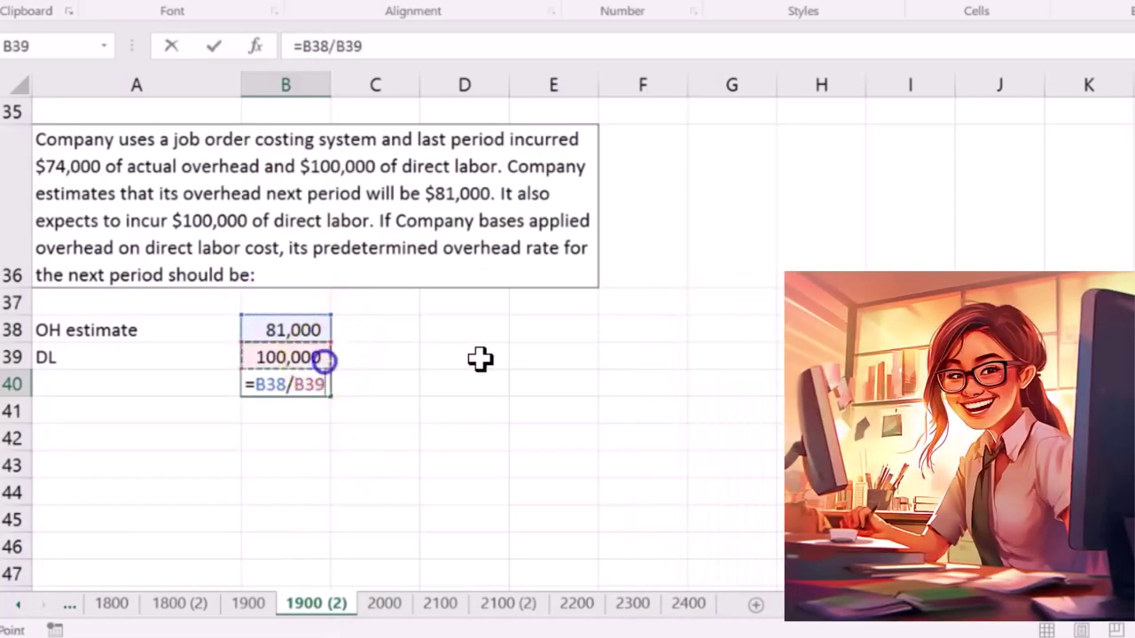
{"action": "key", "text": "Return"}
- Format the overhead rate in cell B40 as a percentage
{"action": "key", "text": "Up"}
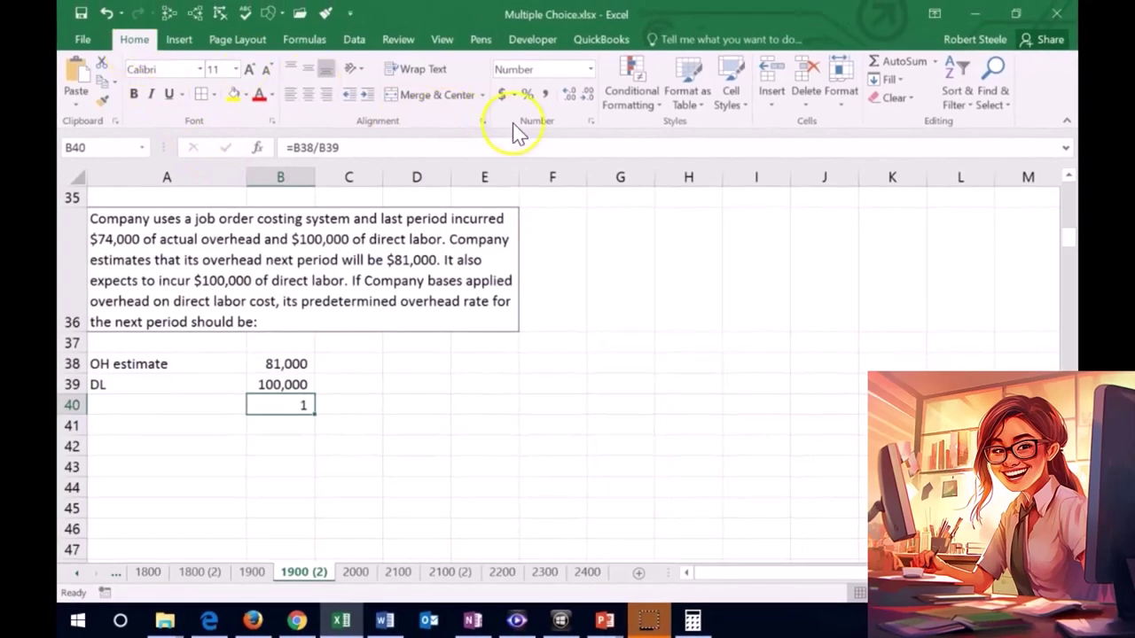
{"action": "left_click", "coordinate": [571, 96]}
{"action": "left_click", "coordinate": [571, 96]}
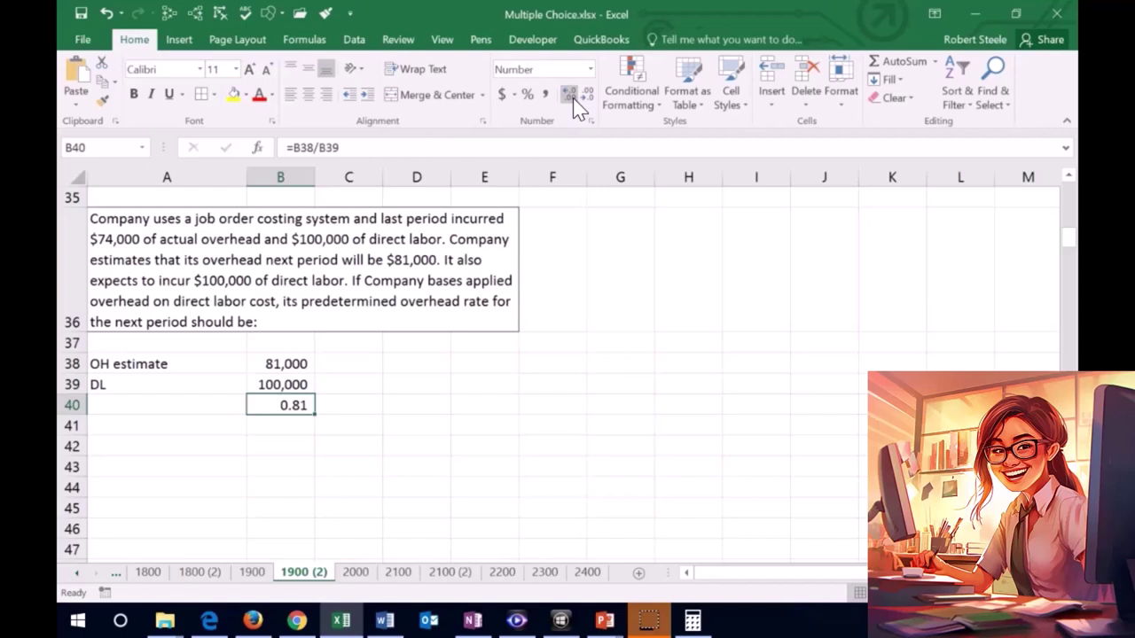
{"action": "left_click", "coordinate": [528, 96]}
{"action": "left_click", "coordinate": [445, 465]}
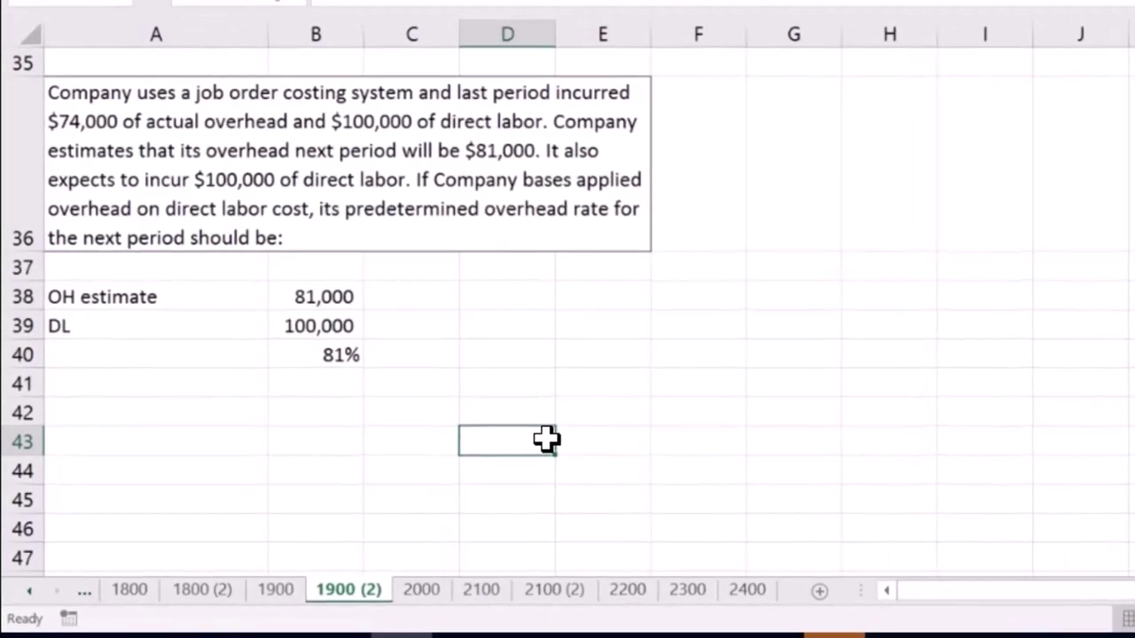
{"action": "left_click", "coordinate": [410, 325]}
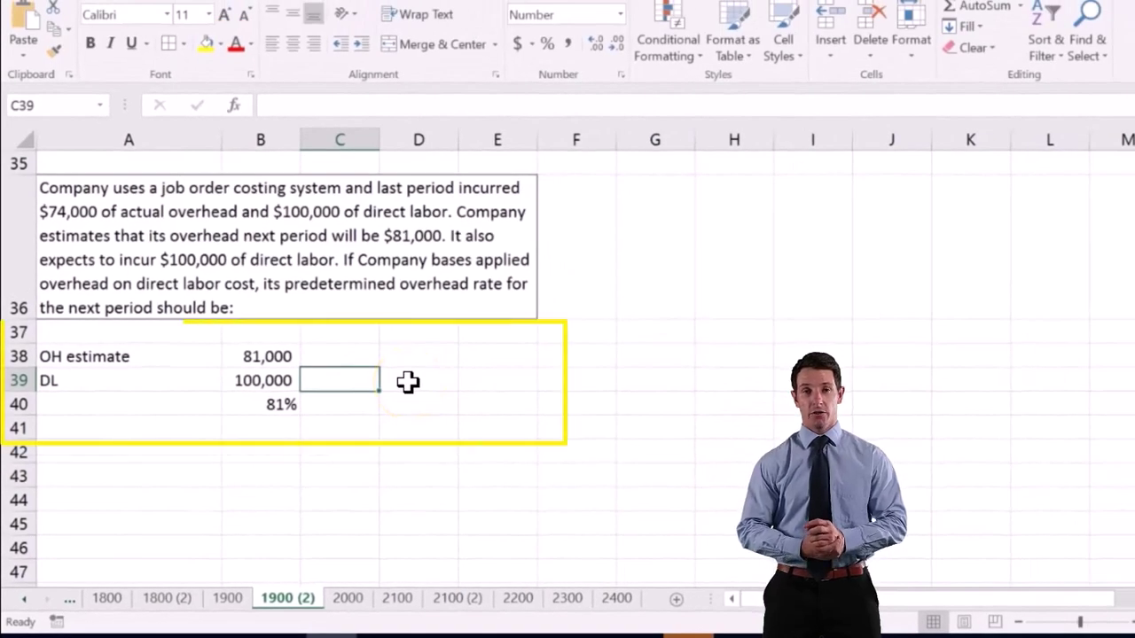
{"action": "key", "text": "Up"}
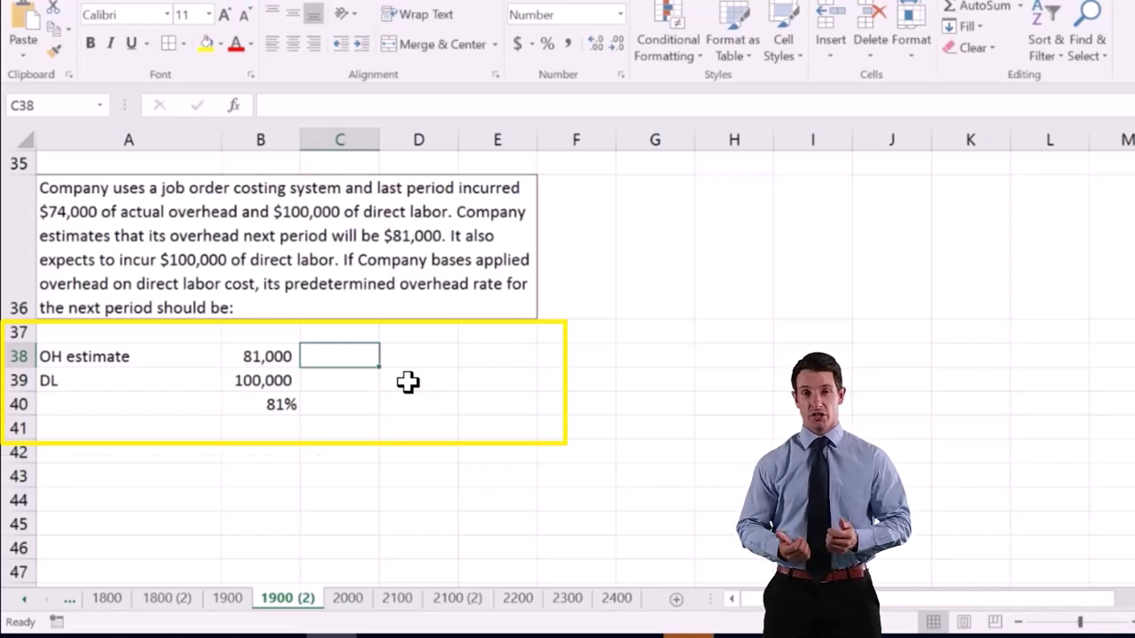
{"action": "key", "text": "Down"}
{"action": "key", "text": "Down"}
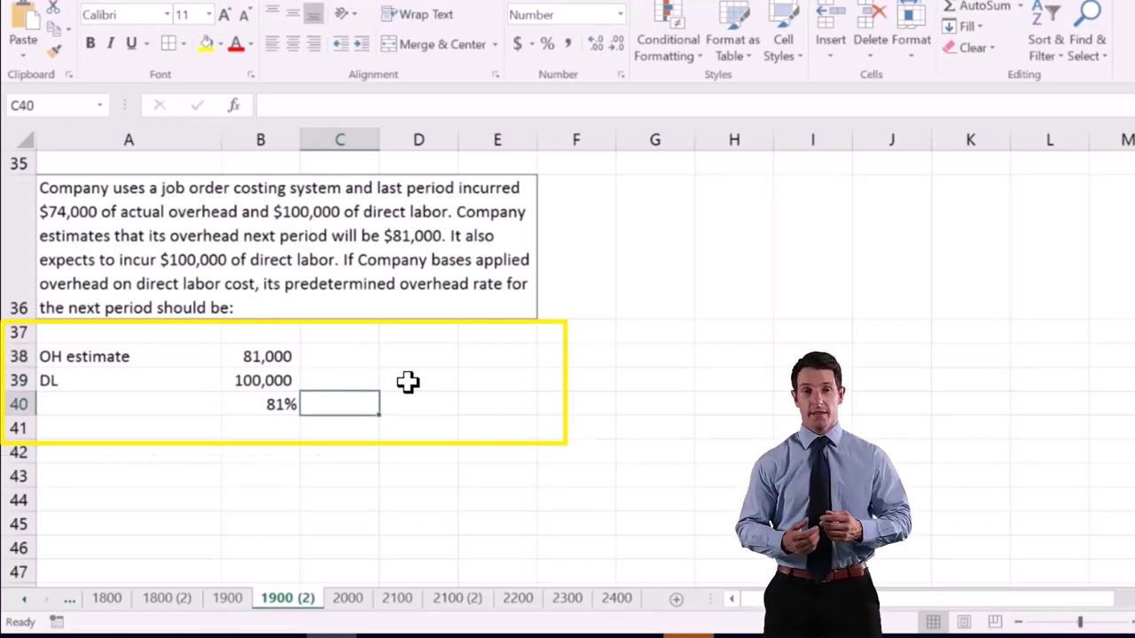